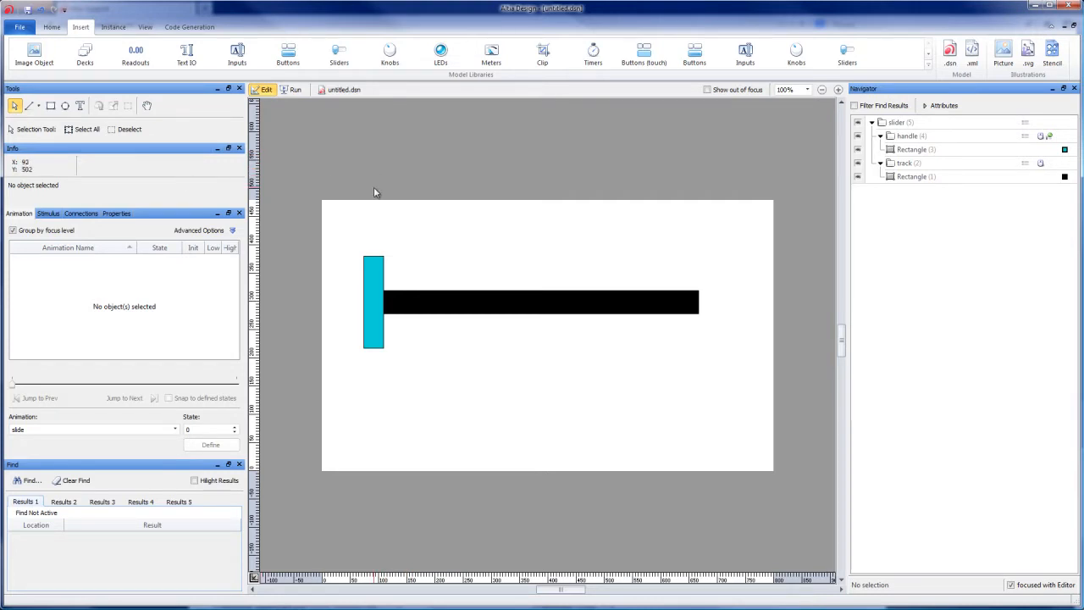
- Examine the track group's two Enter stimulus definitions and the regions they cover
left_click(48, 215)
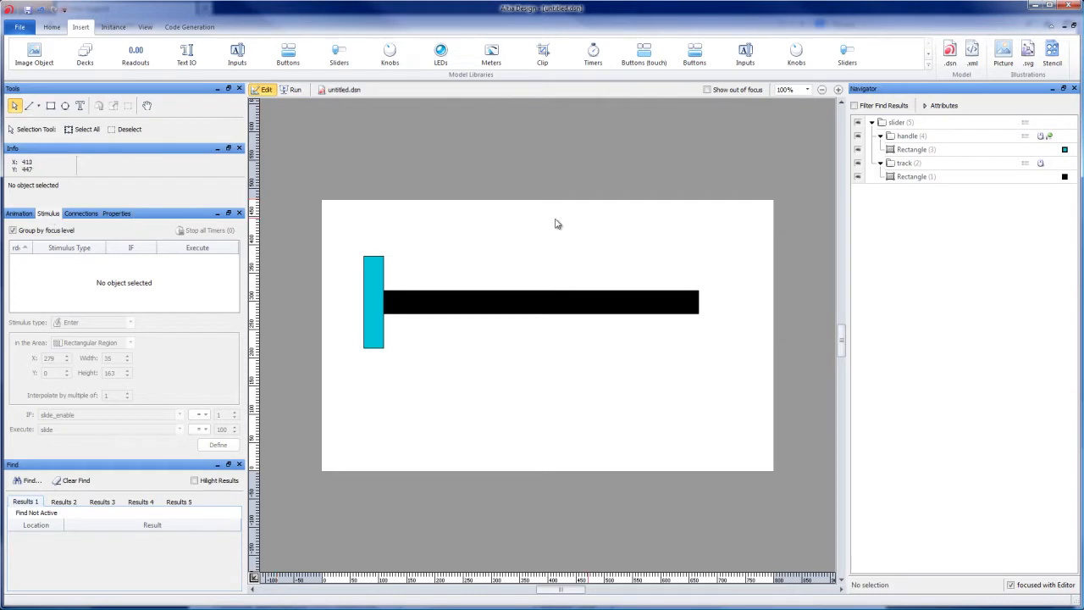
left_click(962, 163)
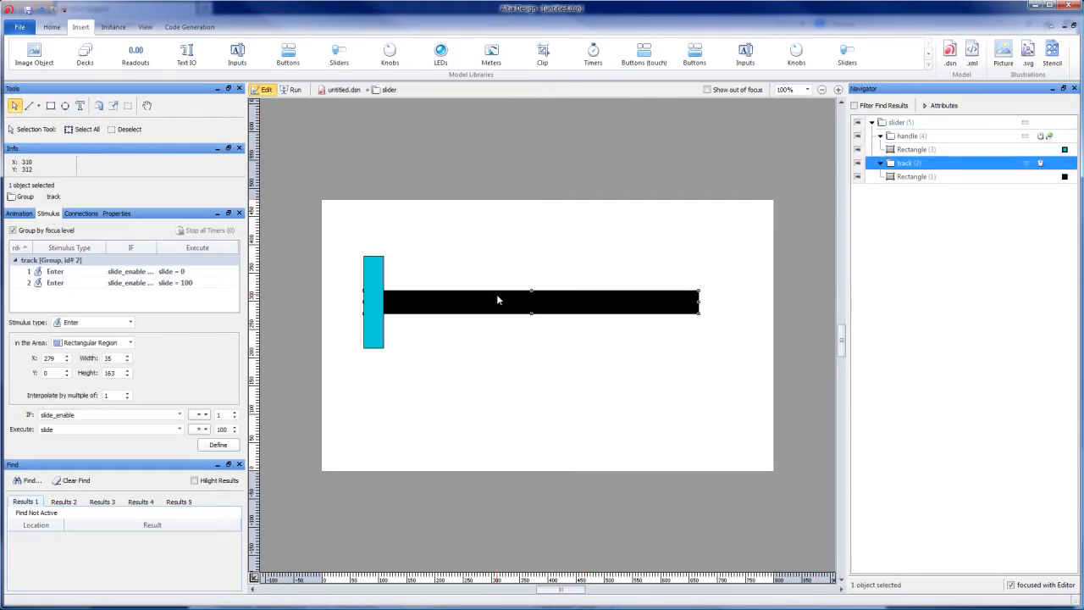
left_click(52, 282)
left_click(52, 271)
left_click(52, 282)
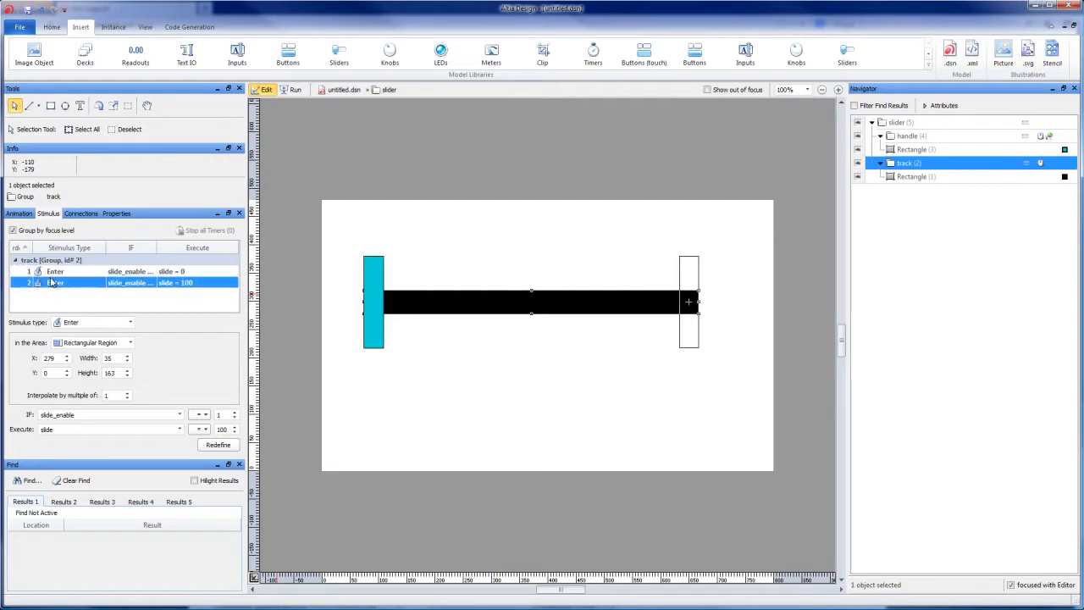
left_click(55, 272)
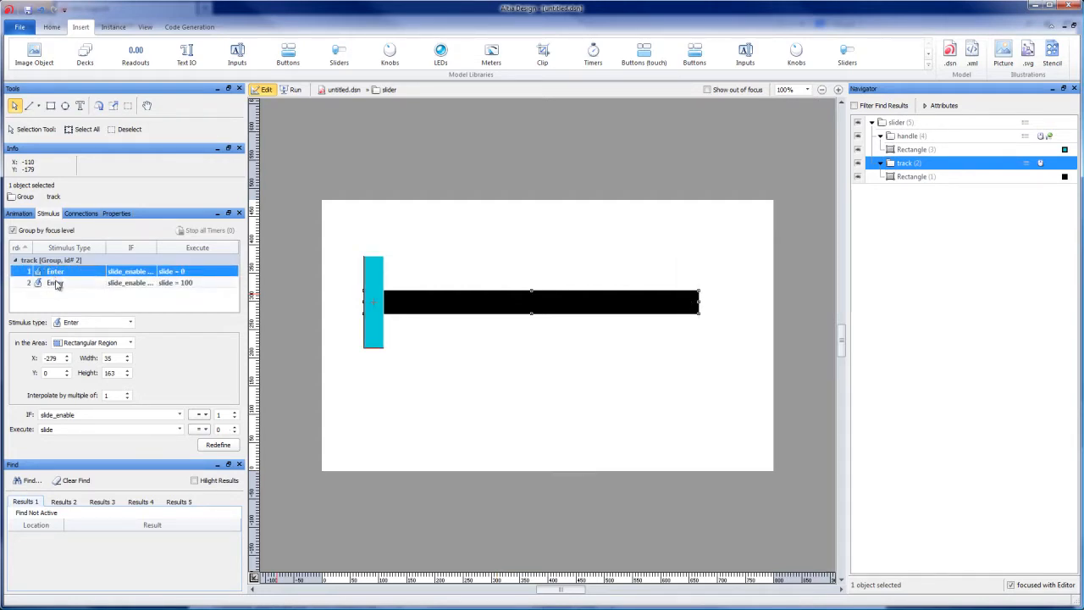
left_click(56, 284)
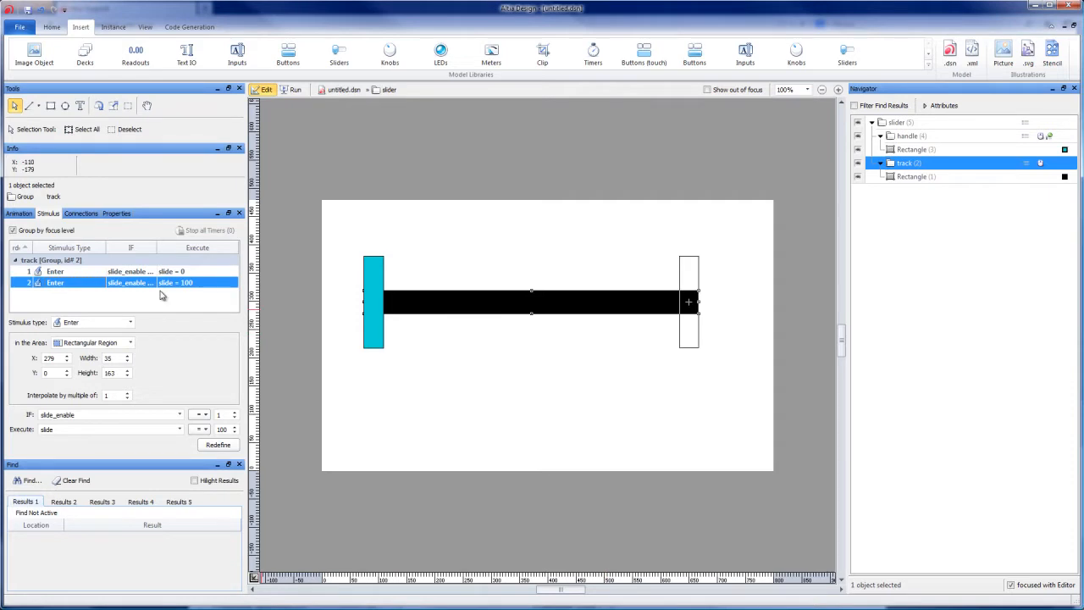
- Examine the handle group's slide animation and its defined state range
left_click(912, 138)
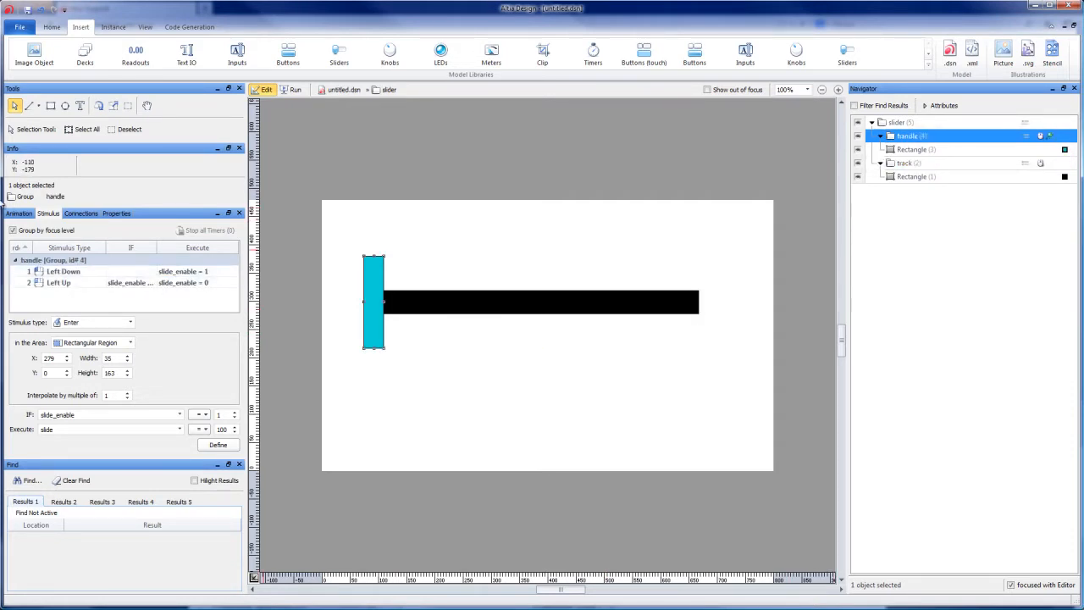
left_click(23, 216)
left_click(48, 272)
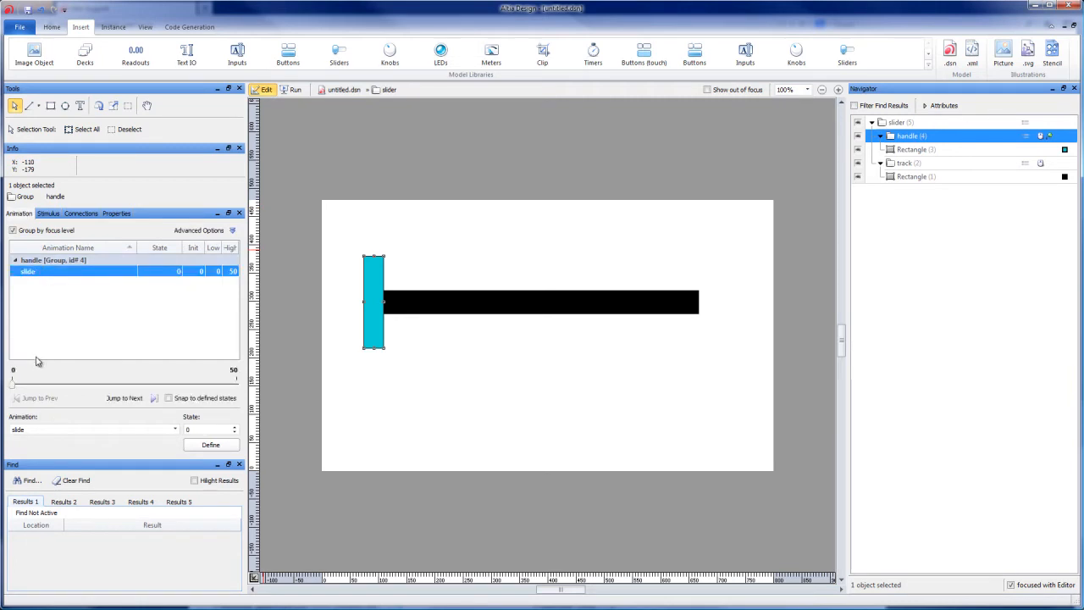
mouse_move(13, 386)
left_mouse_down()
mouse_move(222, 396)
mouse_move(4, 392)
mouse_move(303, 399)
mouse_move(1, 395)
mouse_move(278, 381)
mouse_move(8, 377)
left_mouse_up()
mouse_move(12, 385)
left_mouse_down()
mouse_move(293, 380)
mouse_move(10, 390)
mouse_move(271, 393)
mouse_move(10, 388)
mouse_move(281, 397)
mouse_move(10, 388)
left_mouse_up()
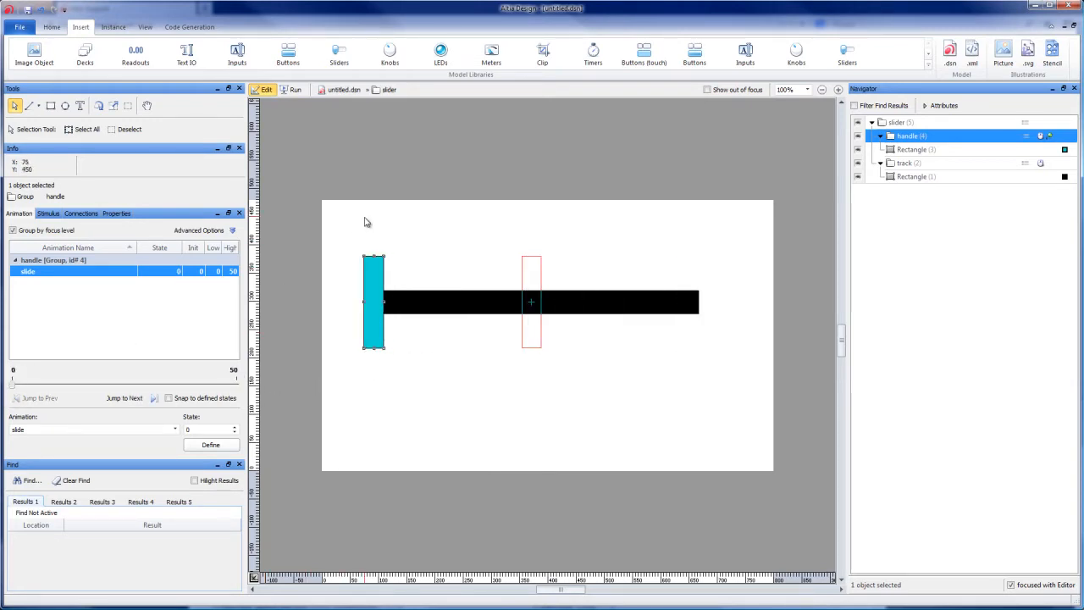
- Show the slider group's properties and toggle the group's visibility off and back on
left_click(894, 125)
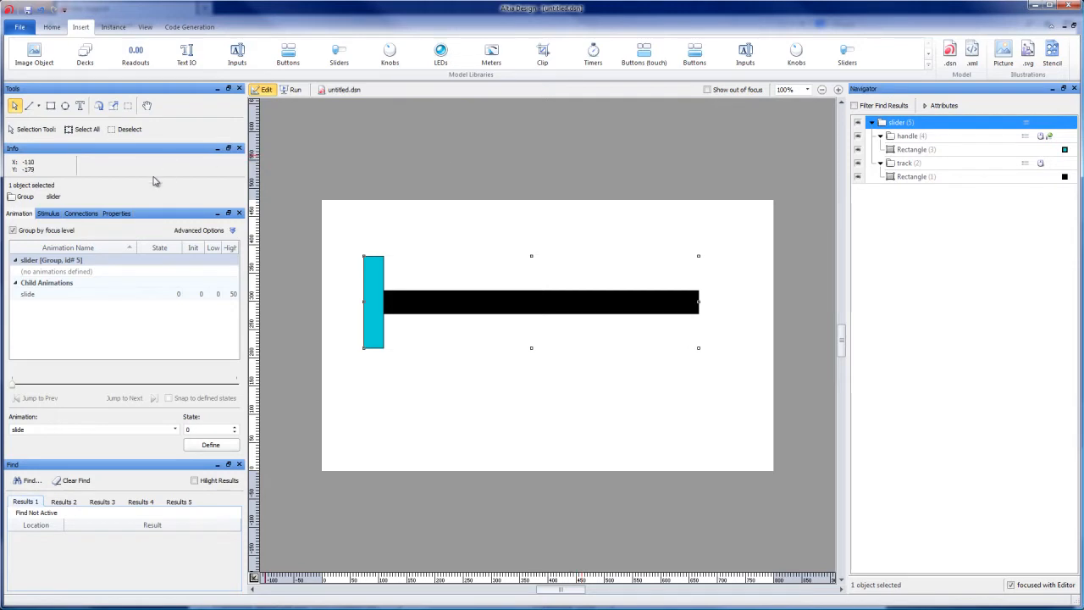
left_click(117, 214)
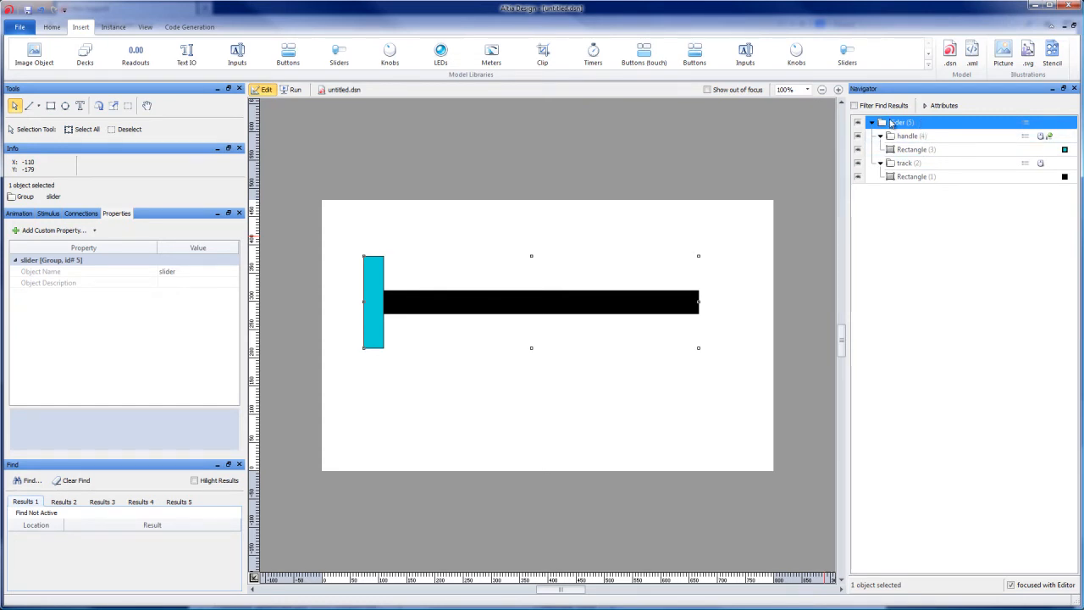
left_click(858, 125)
left_click(858, 125)
left_click(858, 125)
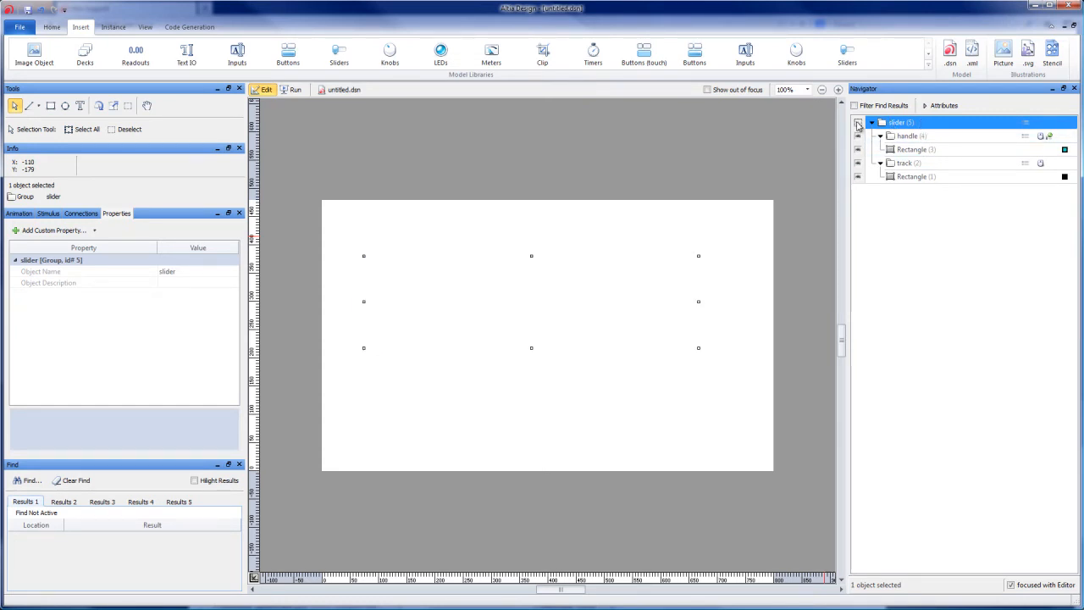
left_click(858, 124)
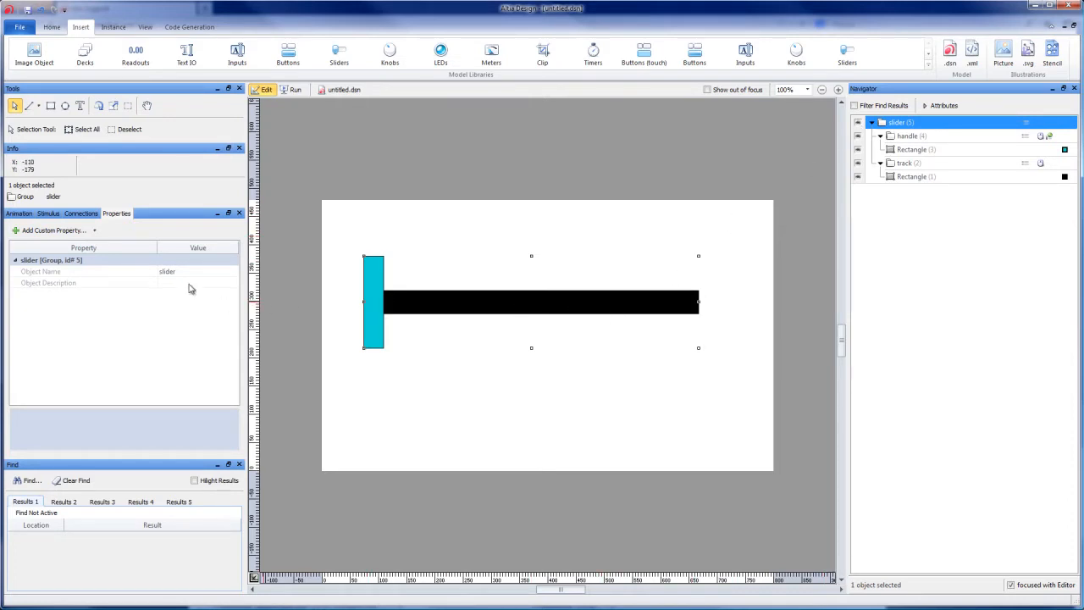
- Start a custom property on the slider group named "left side value" with the description "optional"
left_click(56, 230)
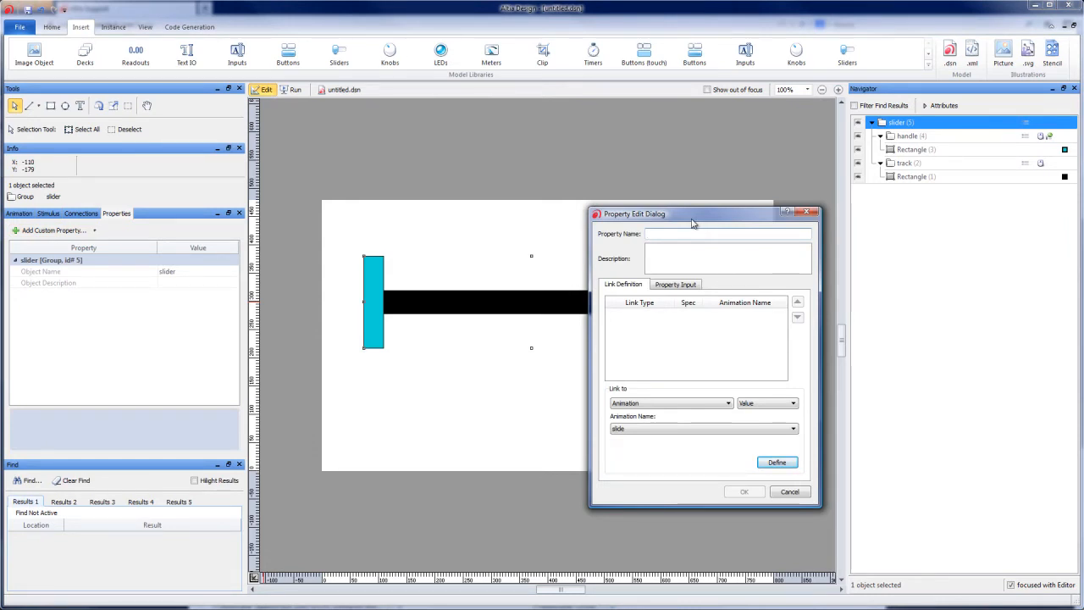
type("left side calu")
key("BackSpace")
type("value")
key("Tab")
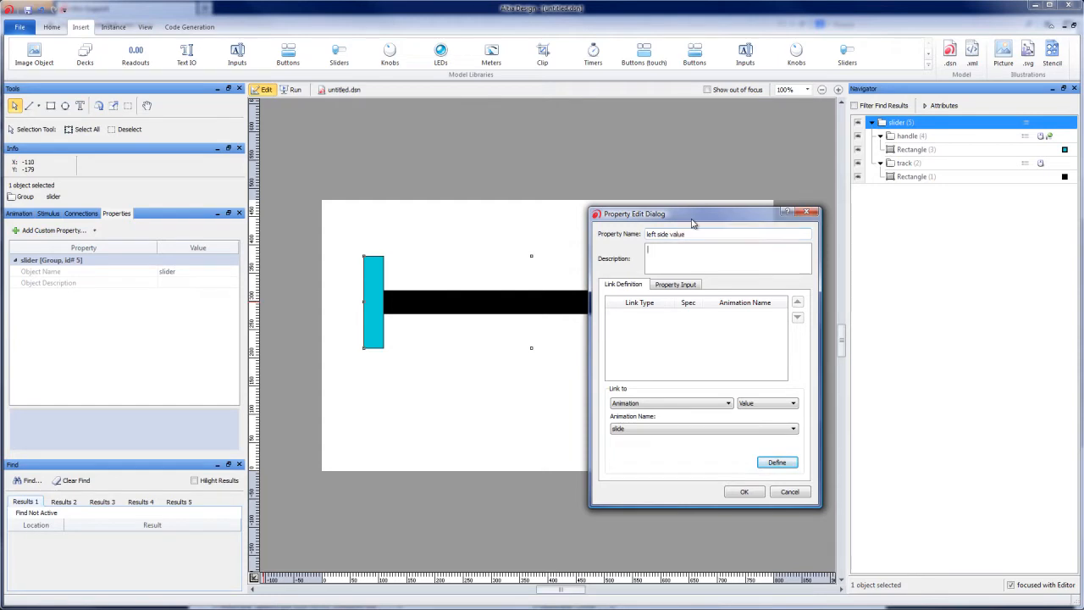
type("optional")
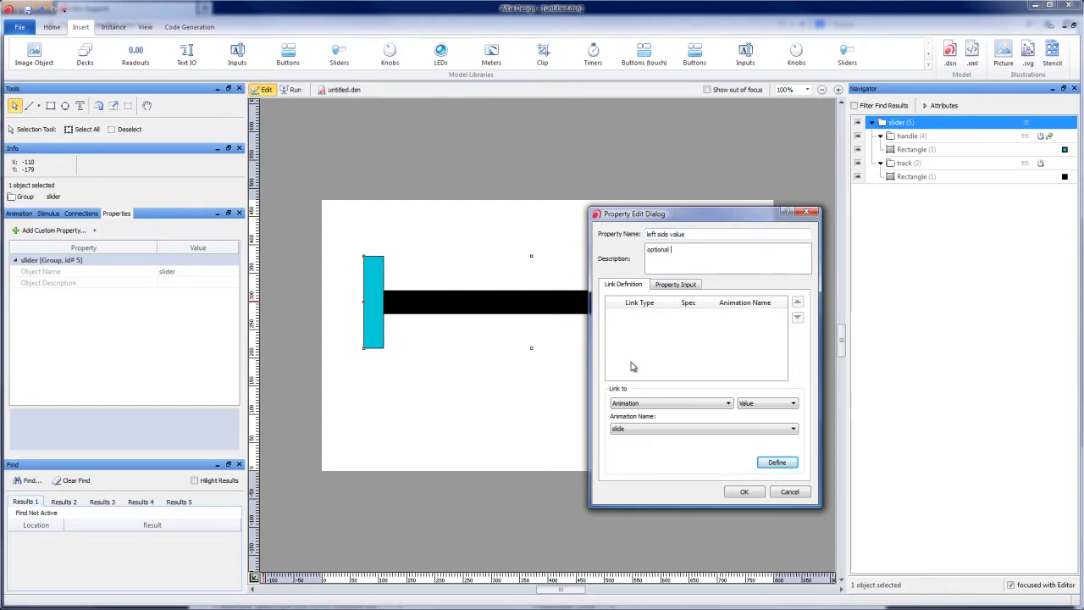
- Link the left side value property to state 0 of the slide animation and save the property
left_click(754, 404)
left_click(758, 423)
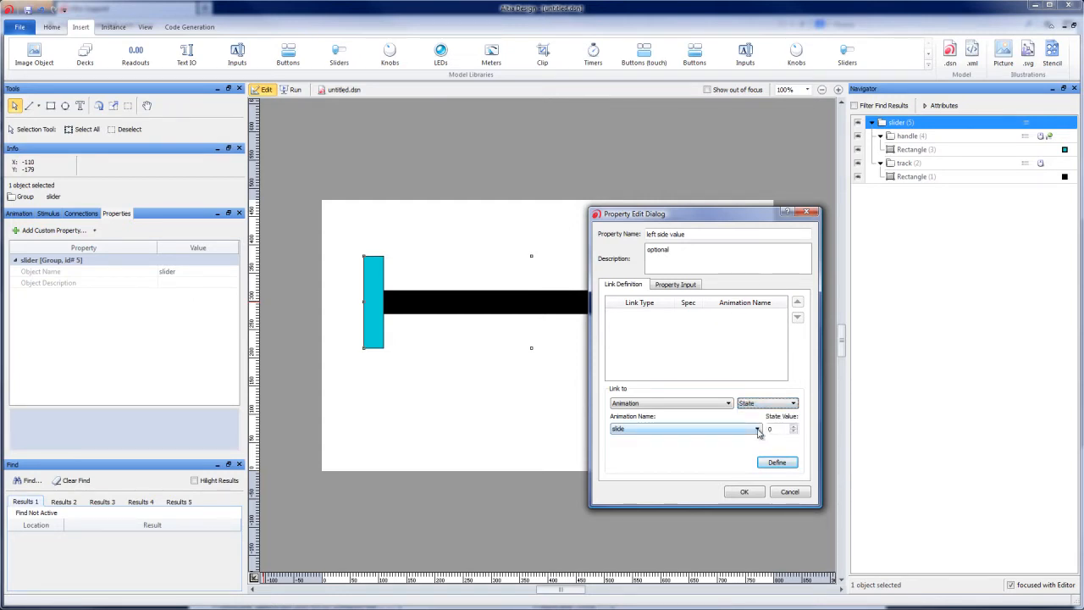
left_click(758, 430)
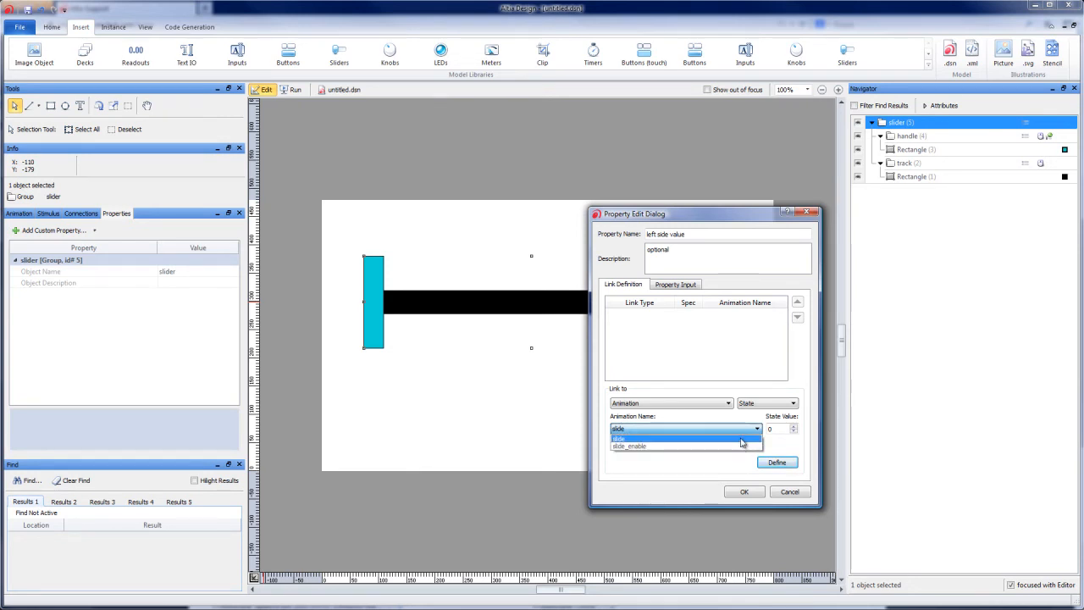
left_click(741, 439)
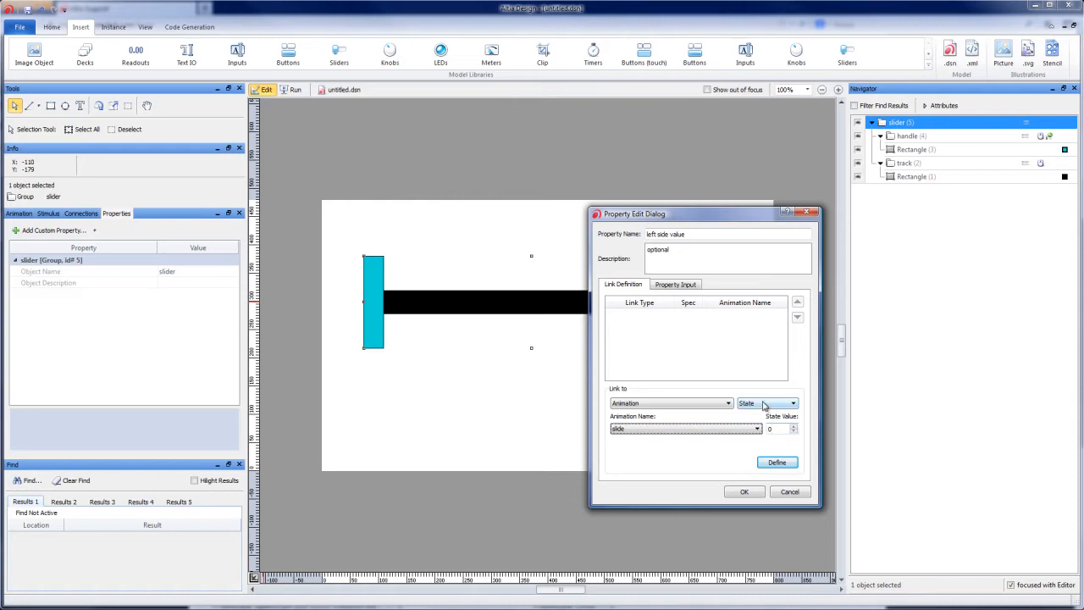
left_click(774, 429)
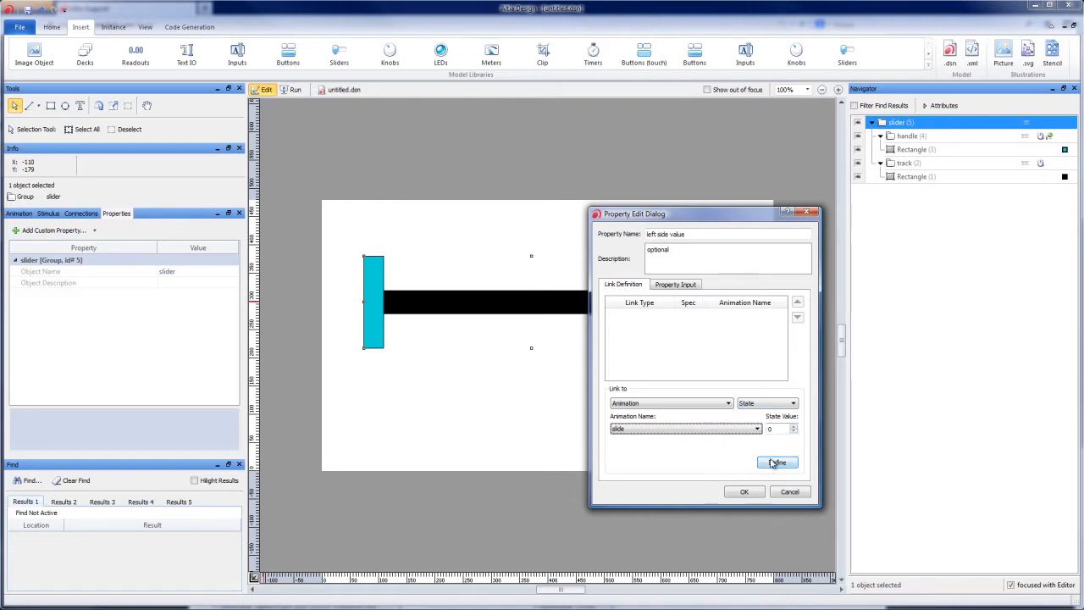
left_click(772, 463)
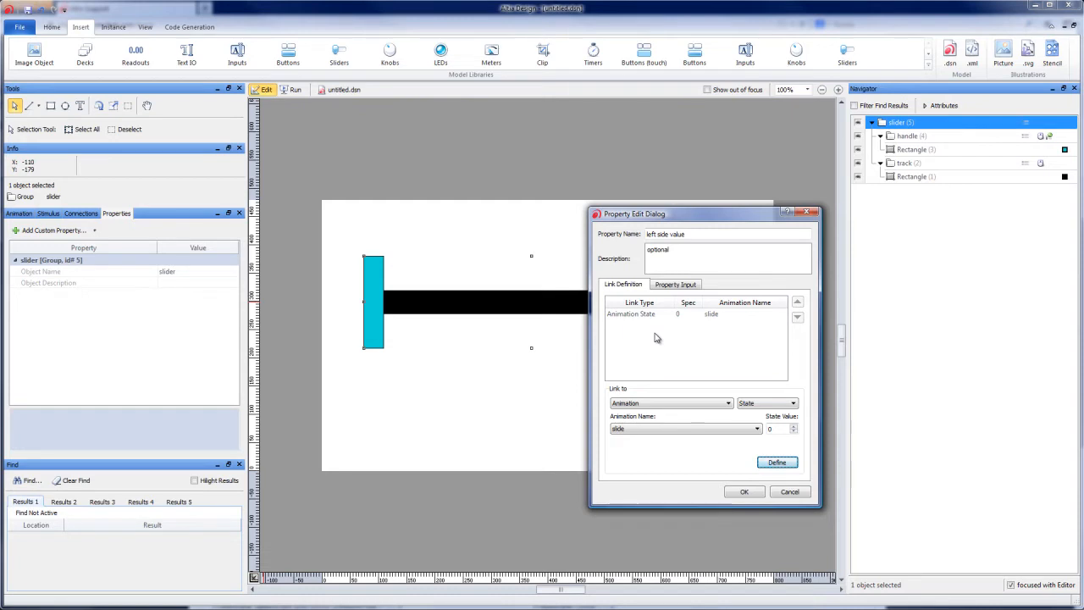
left_click(742, 492)
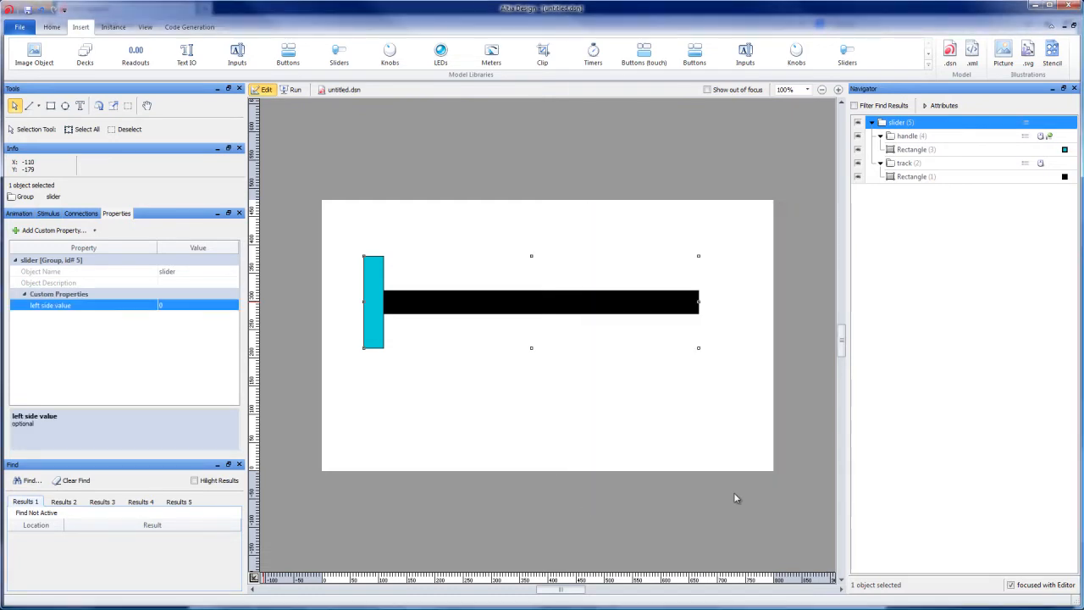
- Start a second custom property on the slider group named "right side value"
right_click(101, 333)
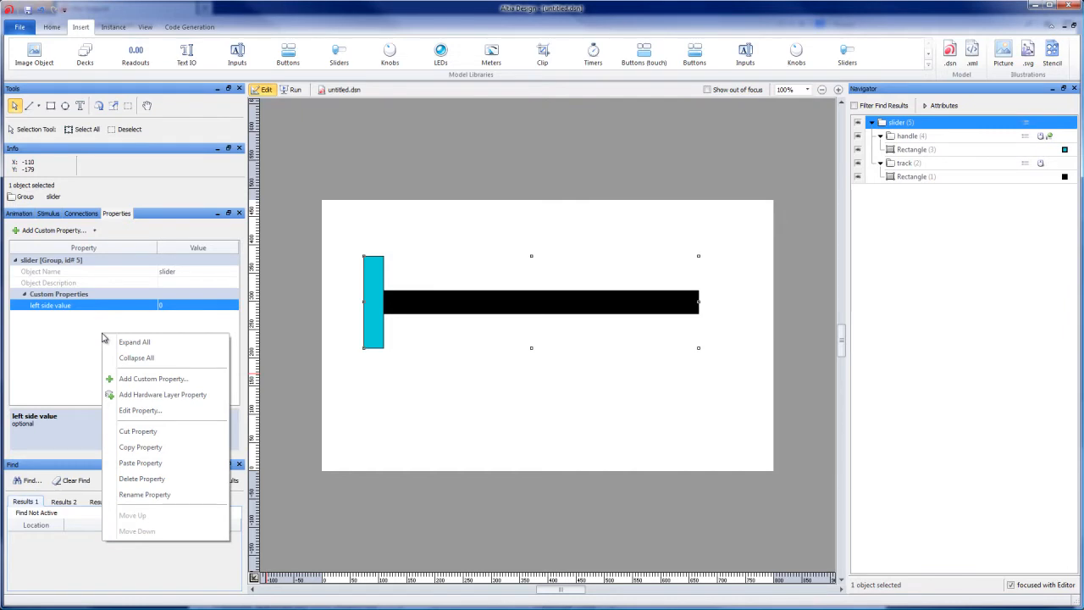
left_click(87, 333)
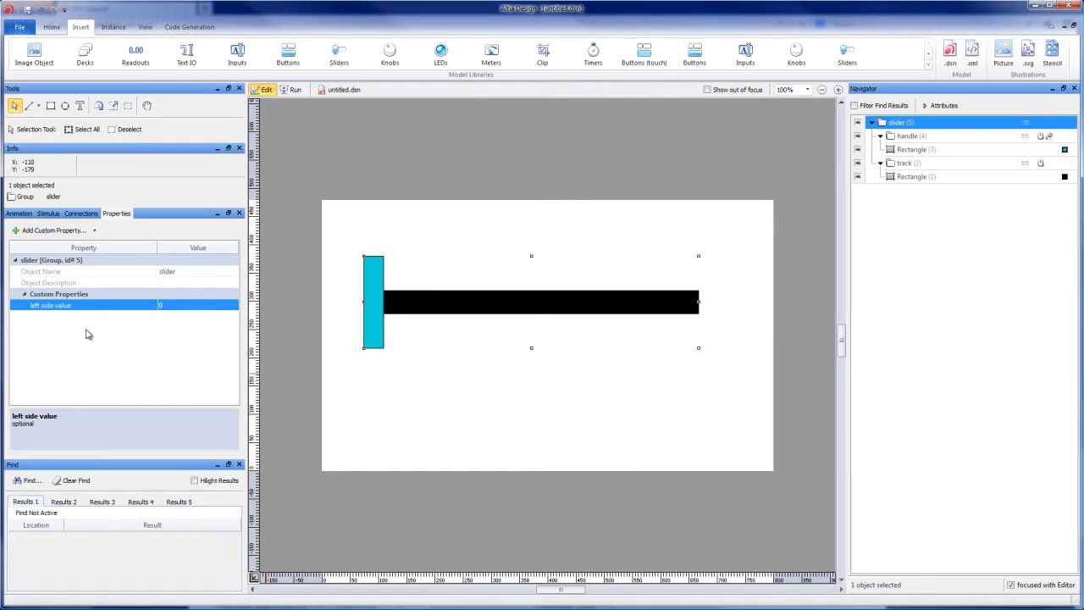
left_click(51, 230)
type("r")
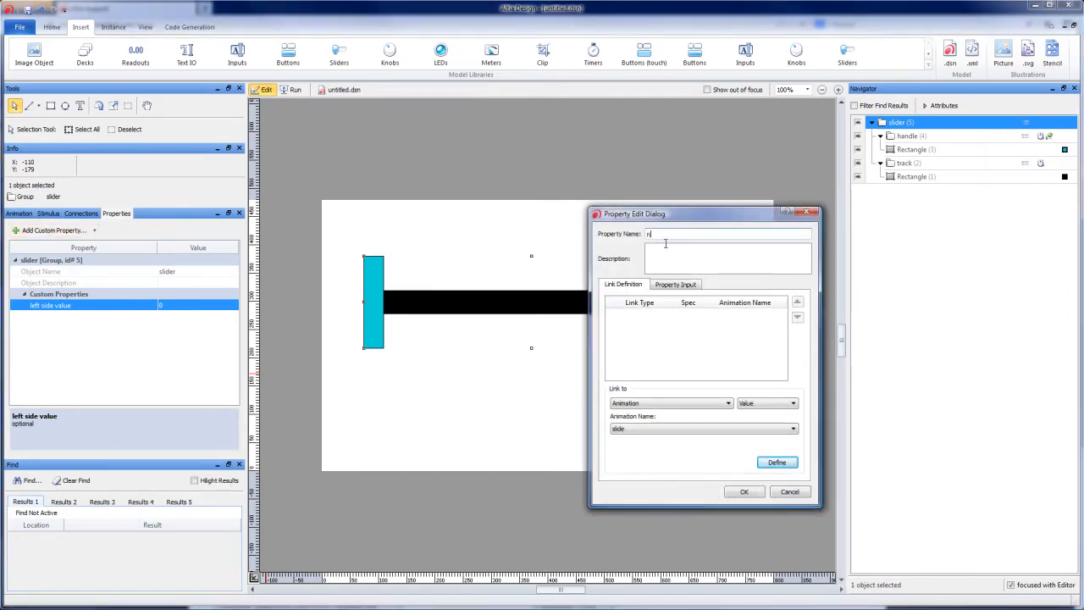
type("ight side value")
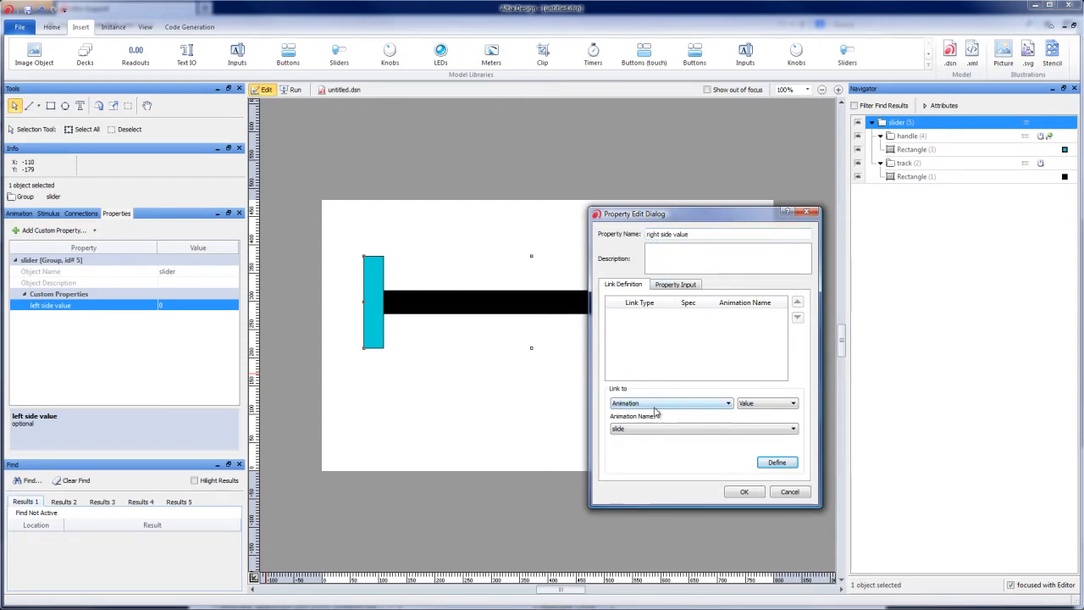
- Link the right side value property to state 50 of the slide animation and save the property
left_click(781, 405)
left_click(772, 430)
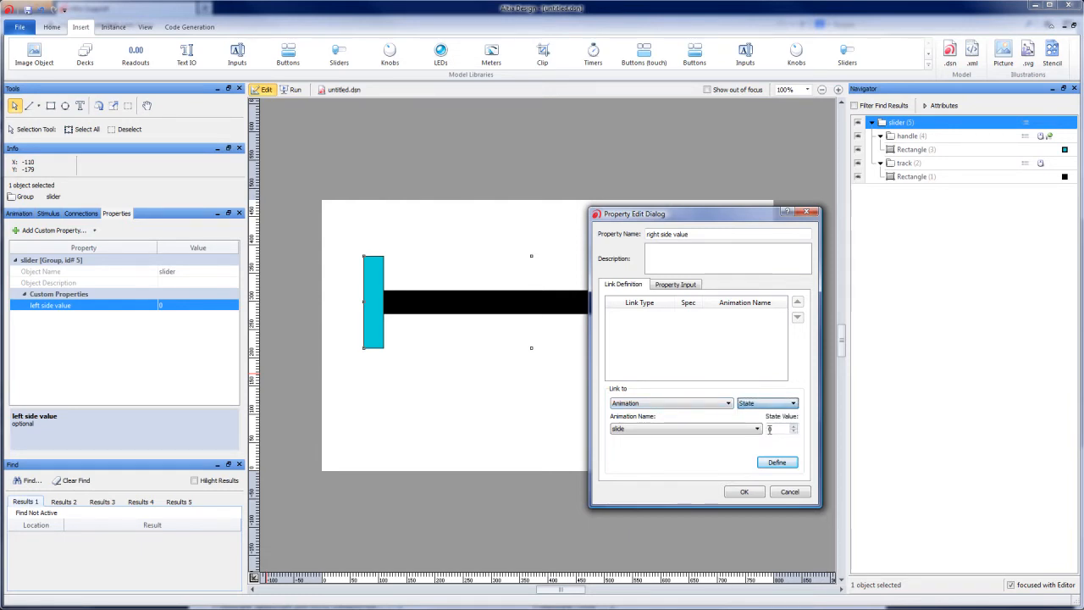
type("50")
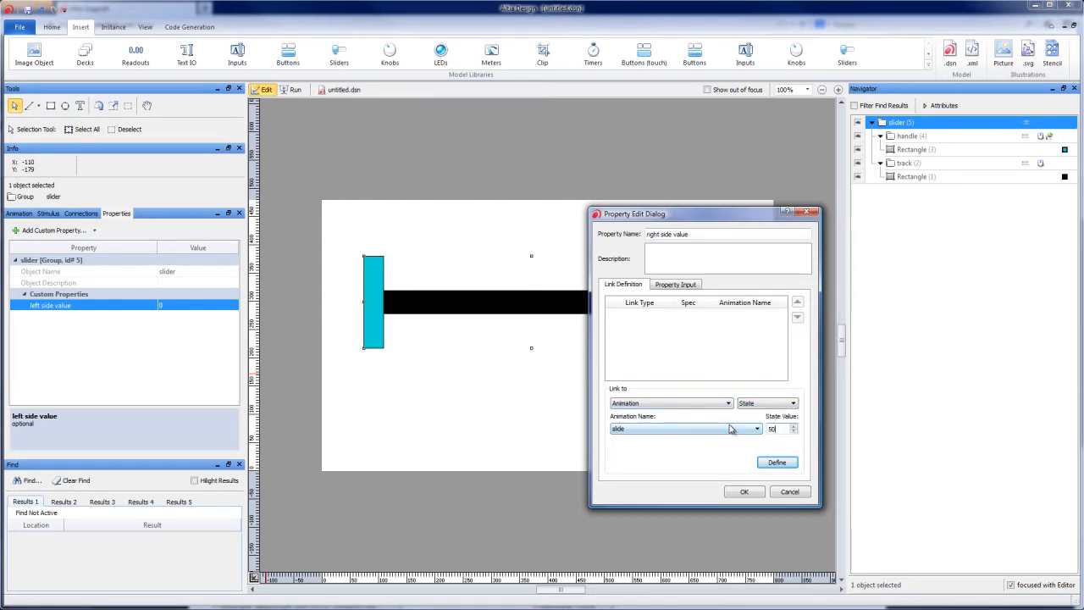
left_click(777, 462)
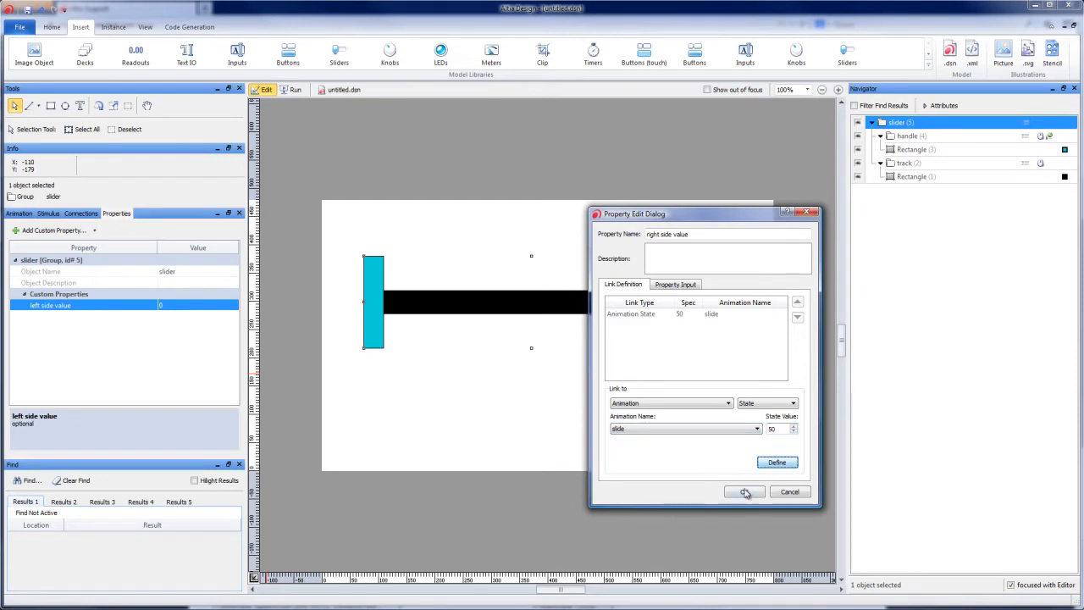
left_click(743, 492)
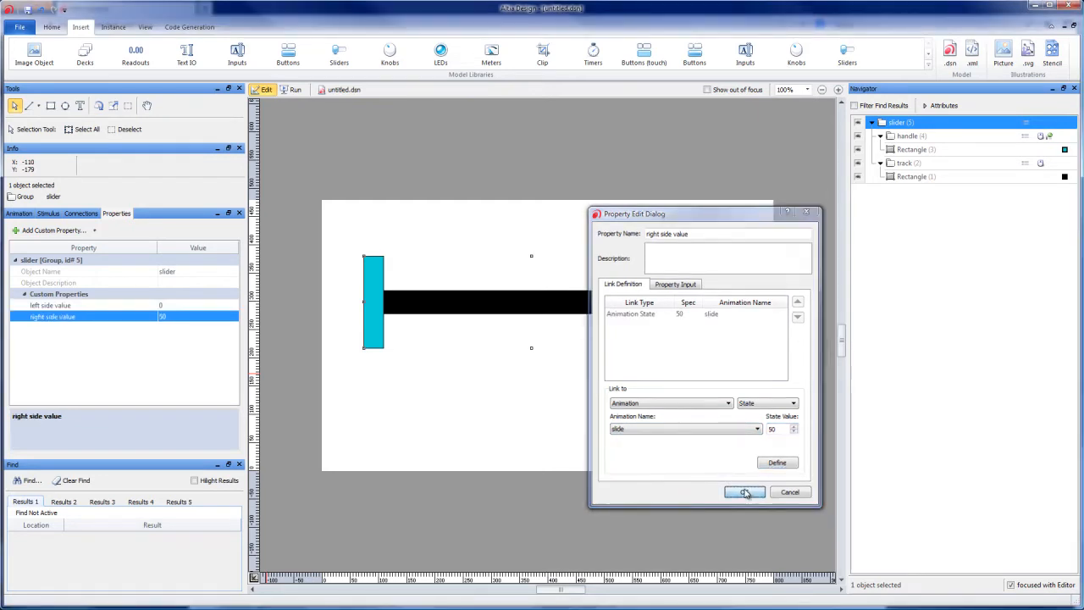
- Run the design and test the slider by moving its handle along the track and back to the left end
left_click(293, 89)
left_click(378, 292)
left_click_drag(610, 302, 517, 306)
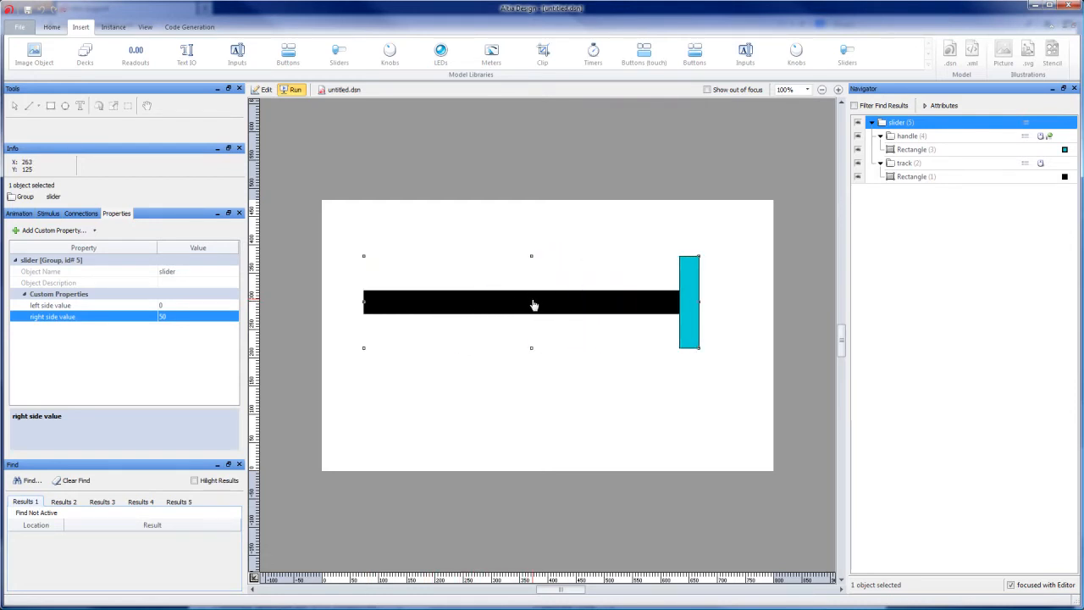
mouse_move(534, 305)
left_mouse_down()
mouse_move(368, 315)
mouse_move(535, 308)
left_mouse_up()
left_click_drag(535, 308, 355, 315)
- Set the slider's right side value to 100 and test the handle's movement along the track again
left_click(187, 315)
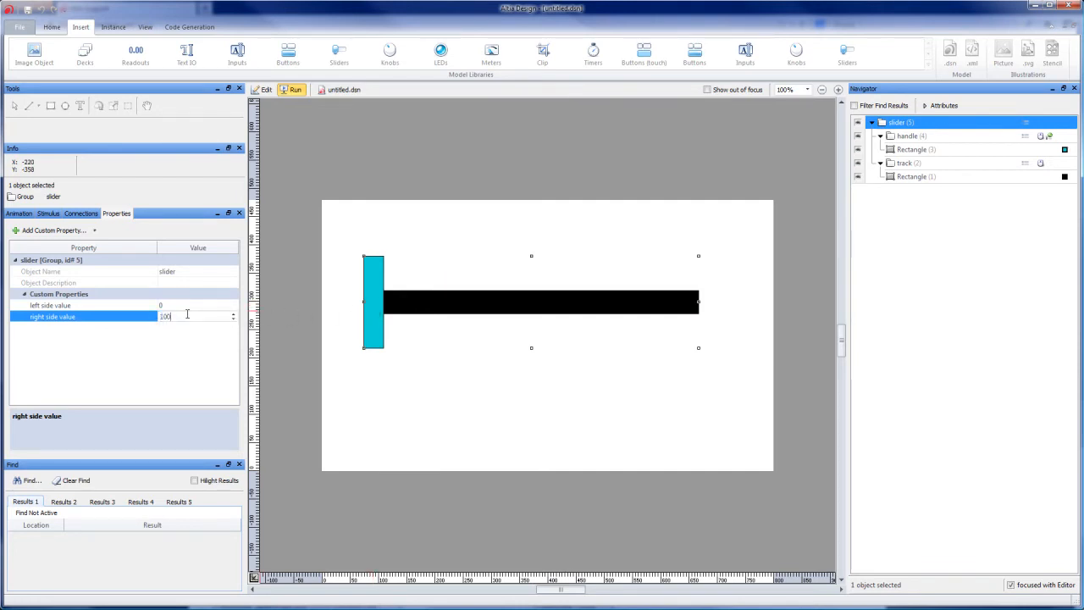
type("100")
key("Return")
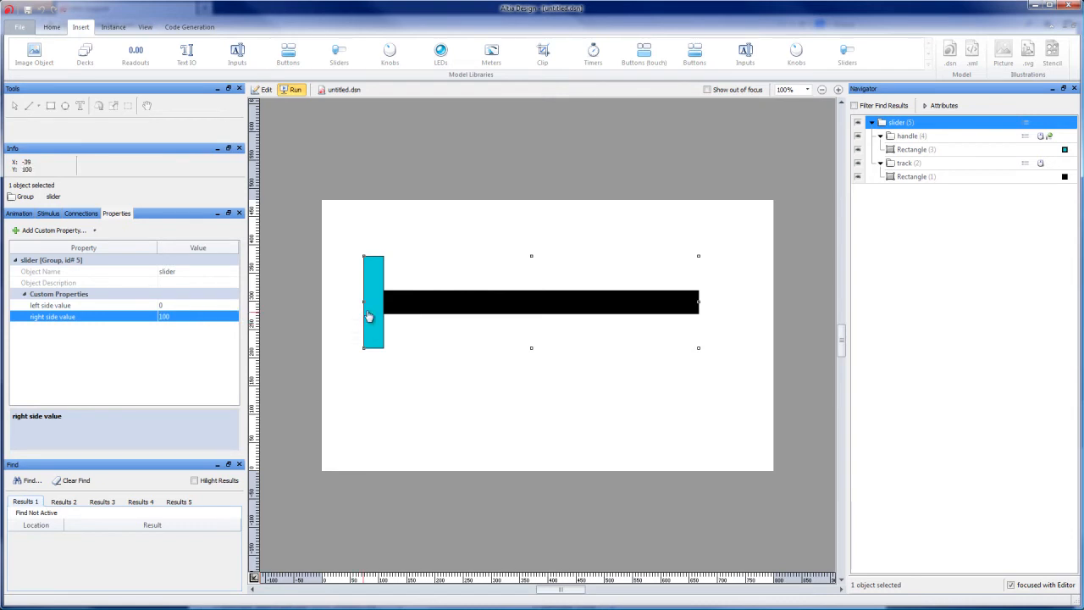
mouse_move(377, 307)
left_mouse_down()
mouse_move(700, 310)
mouse_move(363, 303)
mouse_move(717, 298)
mouse_move(375, 304)
mouse_move(709, 307)
mouse_move(364, 308)
mouse_move(702, 303)
mouse_move(412, 303)
mouse_move(698, 305)
mouse_move(473, 313)
mouse_move(392, 300)
mouse_move(700, 300)
mouse_move(372, 299)
mouse_move(733, 298)
mouse_move(356, 304)
left_mouse_up()
- Add a Stimulus Execute link for the slide animation at state 0 to the left side value property and save it
left_click(78, 307)
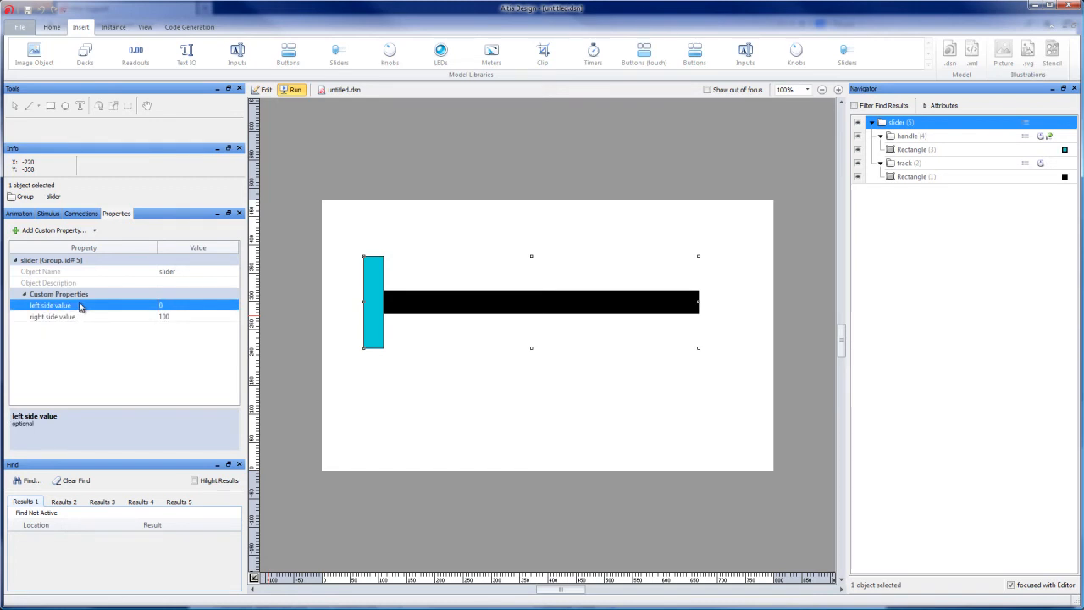
right_click(80, 307)
left_click(126, 382)
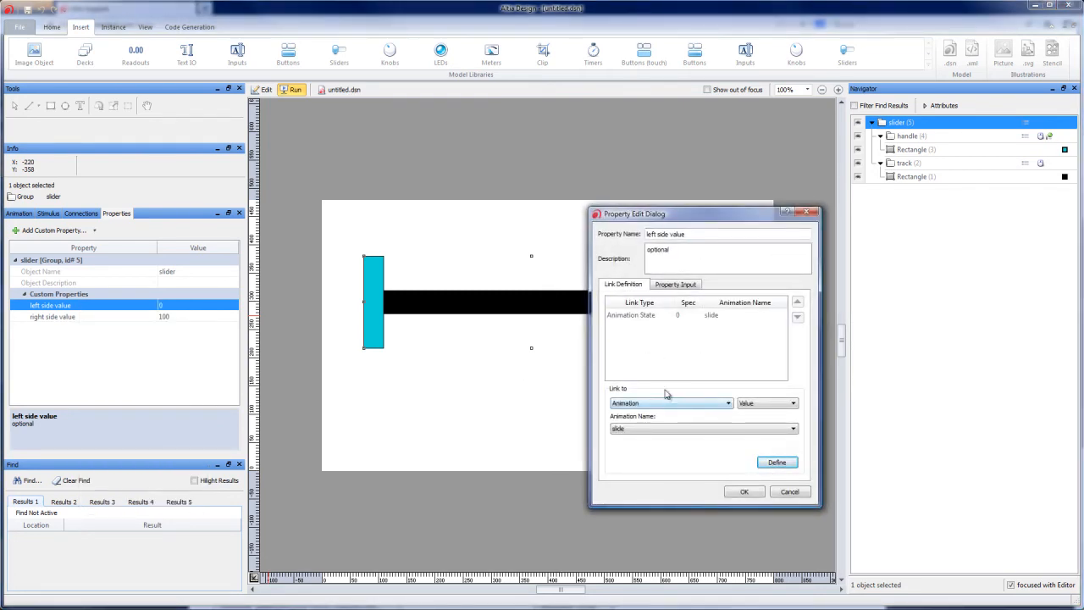
left_click(669, 404)
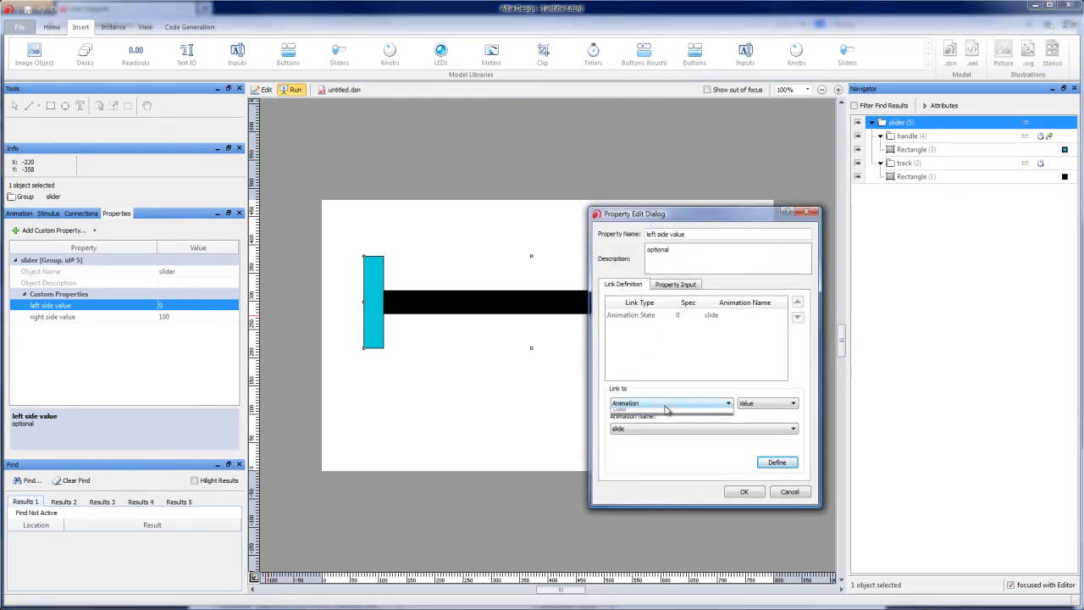
left_click(669, 422)
left_click(747, 406)
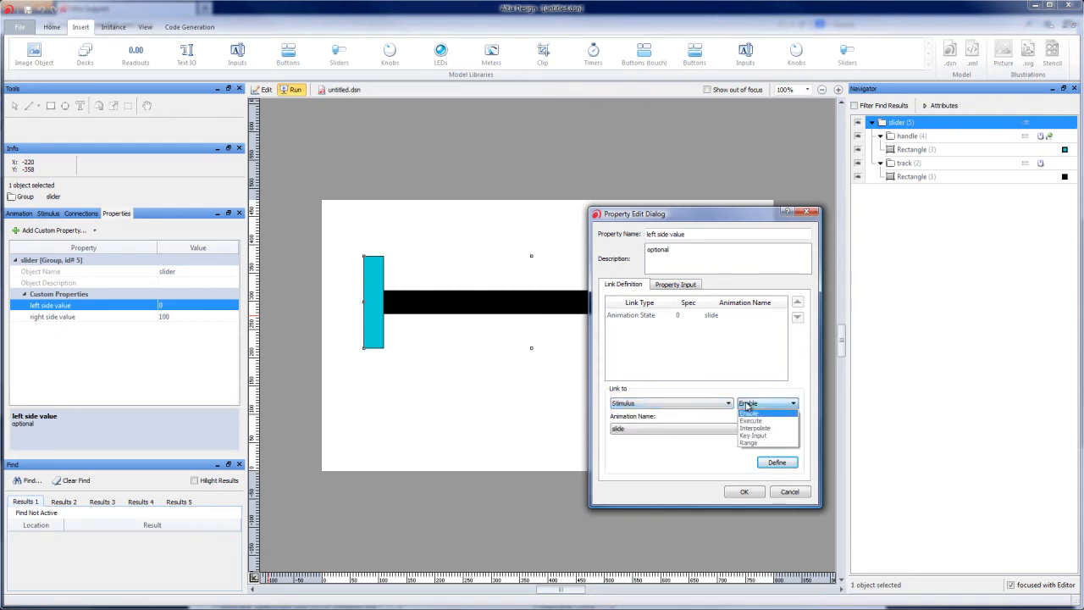
left_click(752, 425)
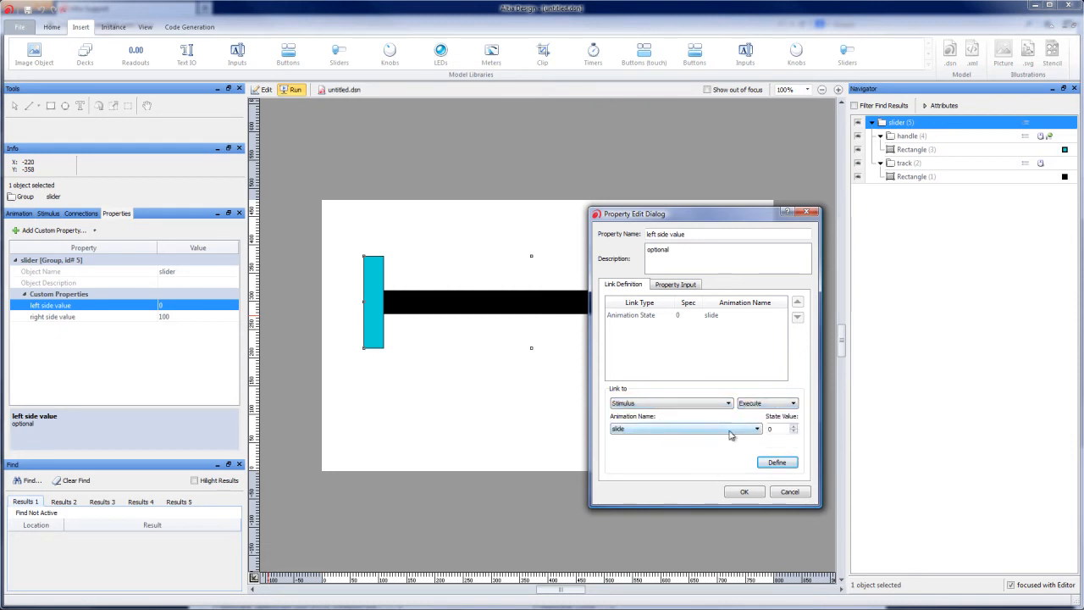
left_click(777, 465)
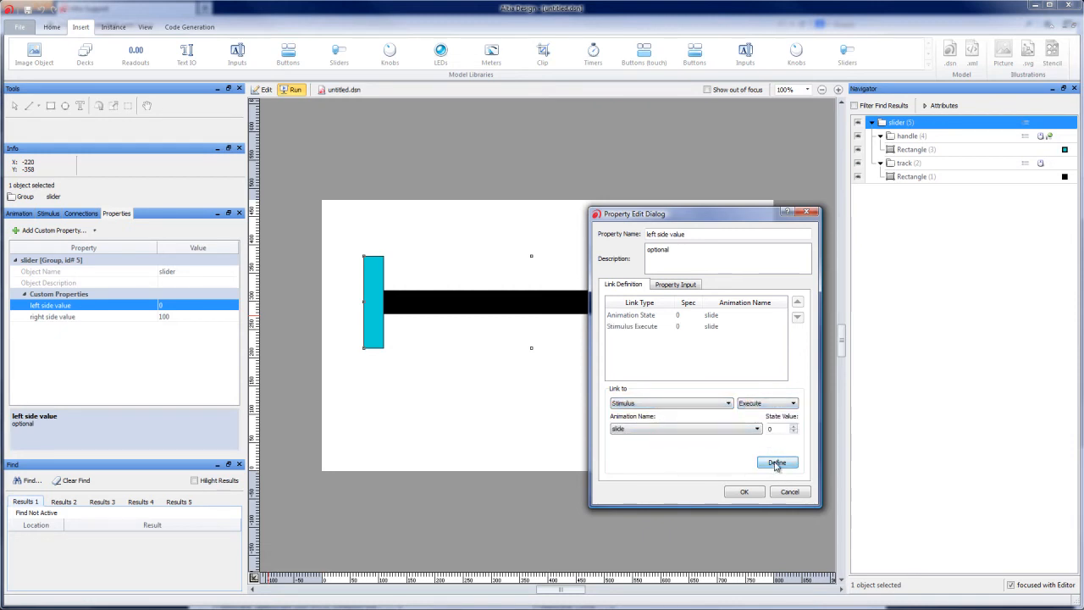
left_click(744, 493)
- Add a Stimulus Execute link for the slide animation at state 100 to the right side value property and save it
right_click(98, 317)
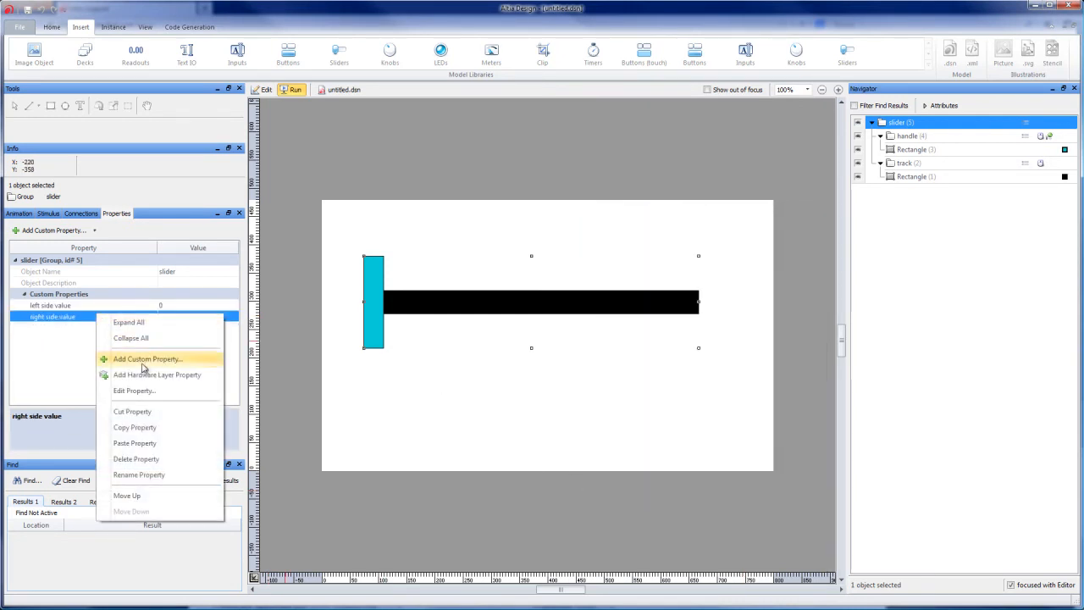
left_click(134, 391)
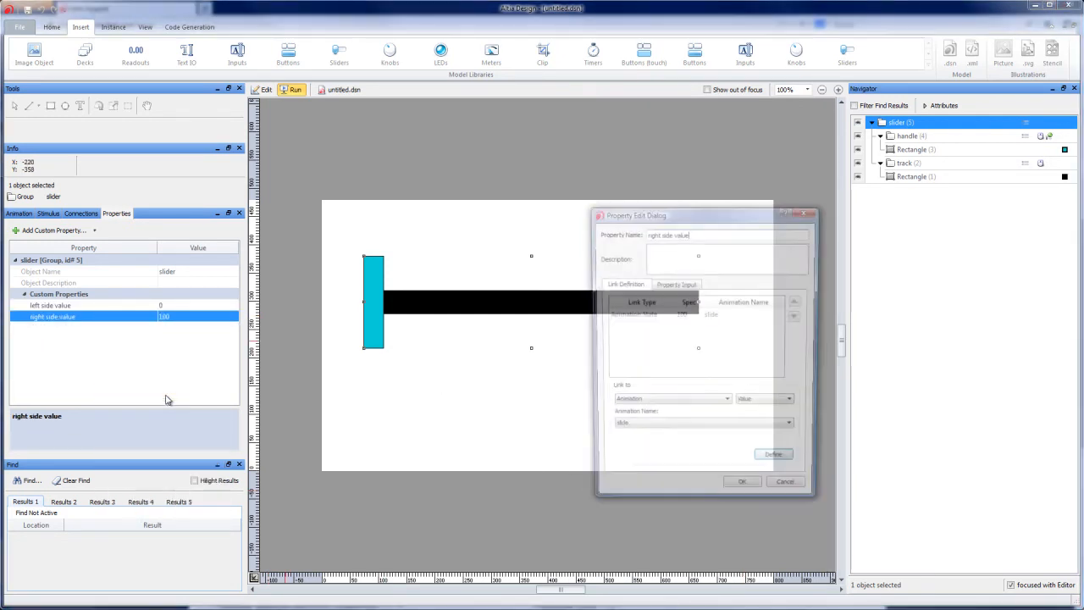
left_click(660, 405)
left_click(653, 421)
left_click(766, 403)
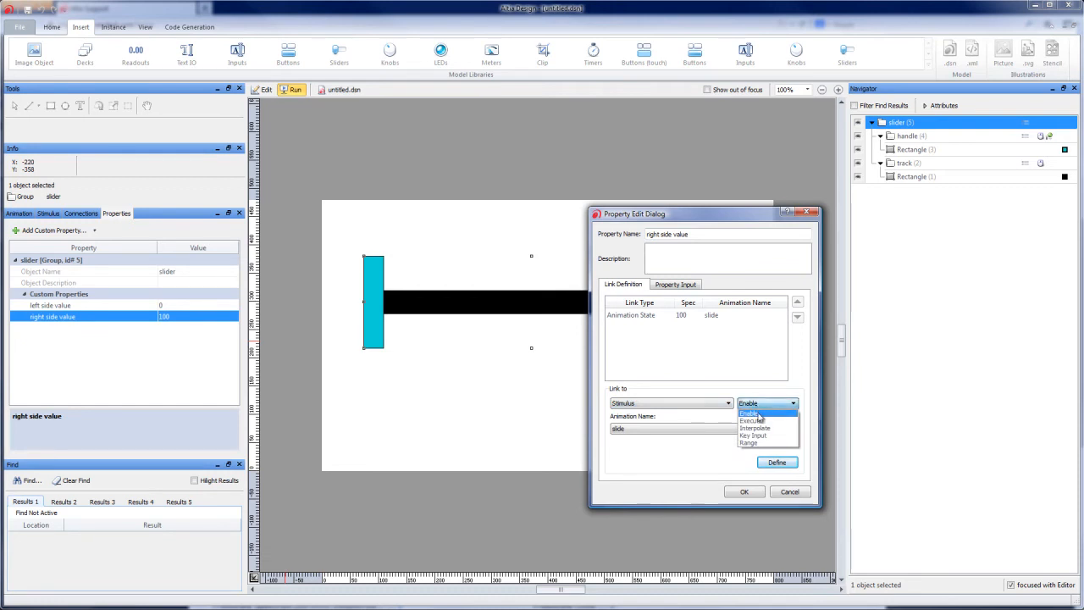
left_click(756, 421)
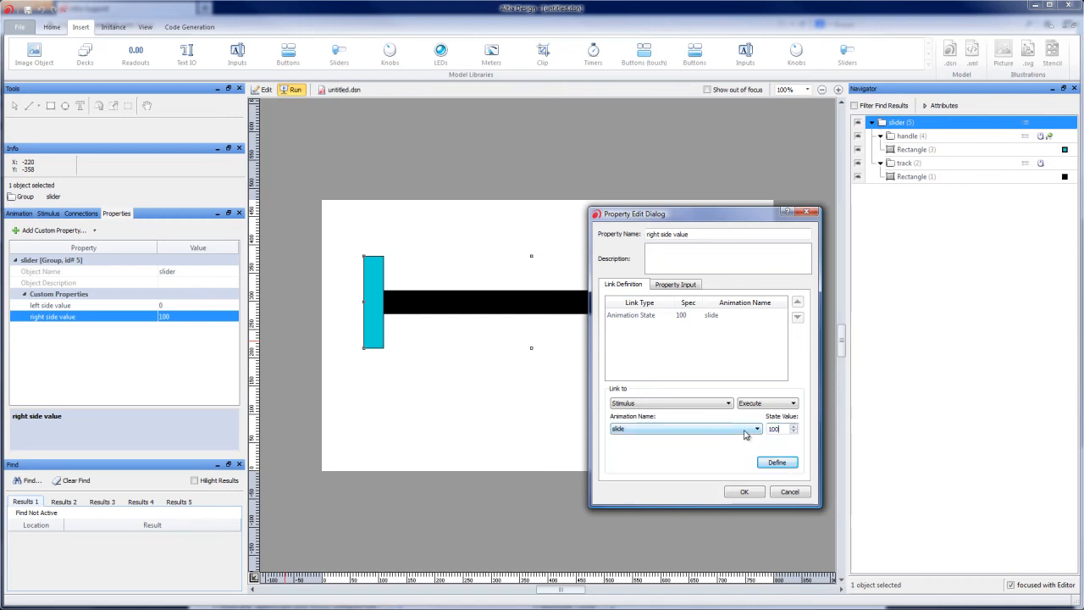
left_click(770, 463)
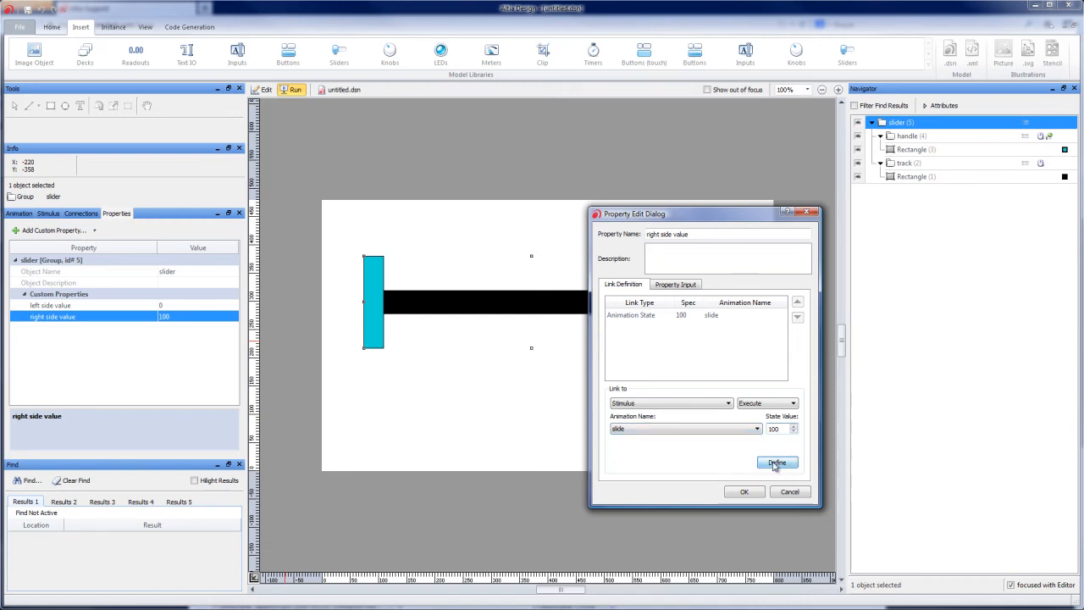
left_click(776, 463)
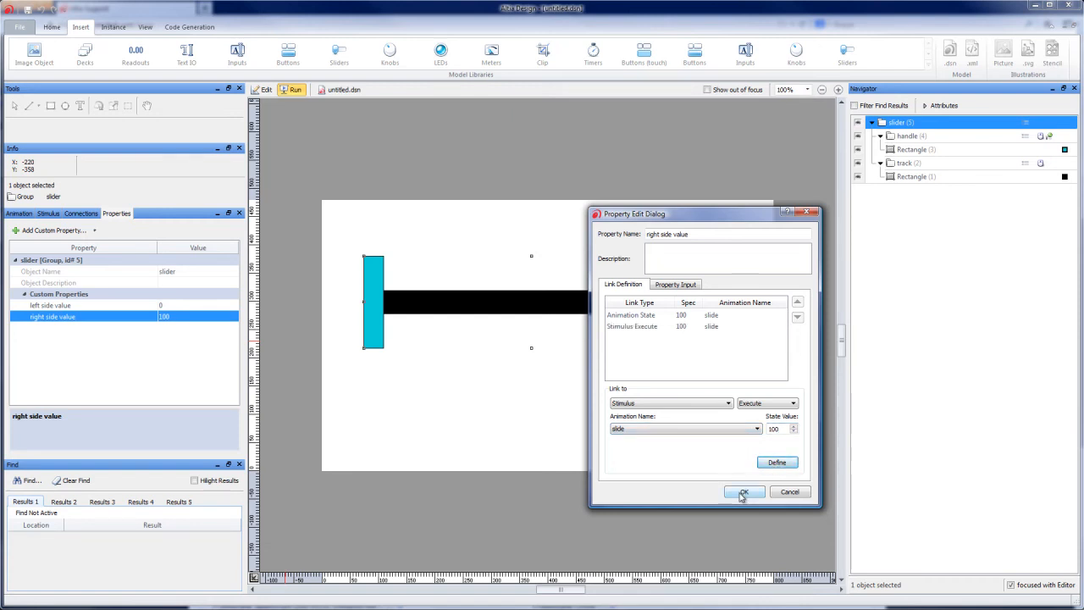
left_click(743, 493)
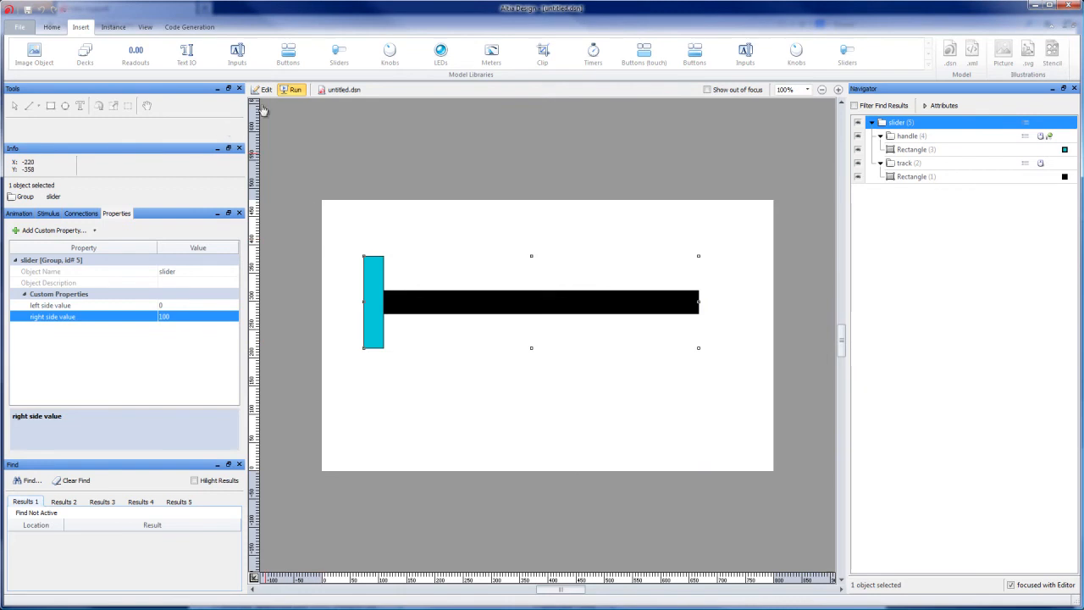
- Test the slider handle, set the right side value to 20, and move the handle along the track again
left_click_drag(374, 309, 414, 302)
left_click(165, 318)
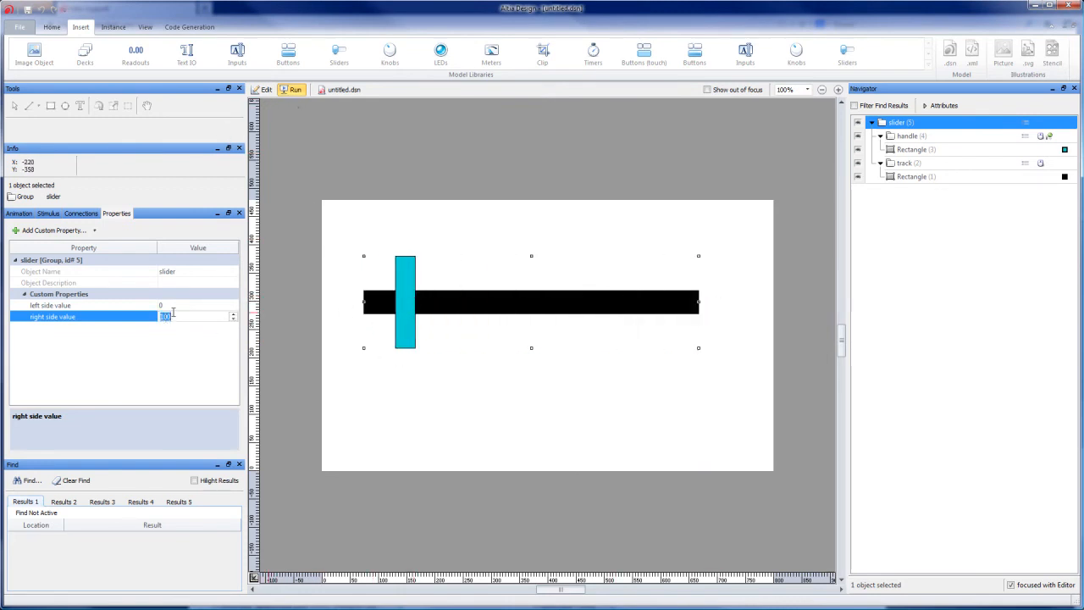
type("20")
key("Return")
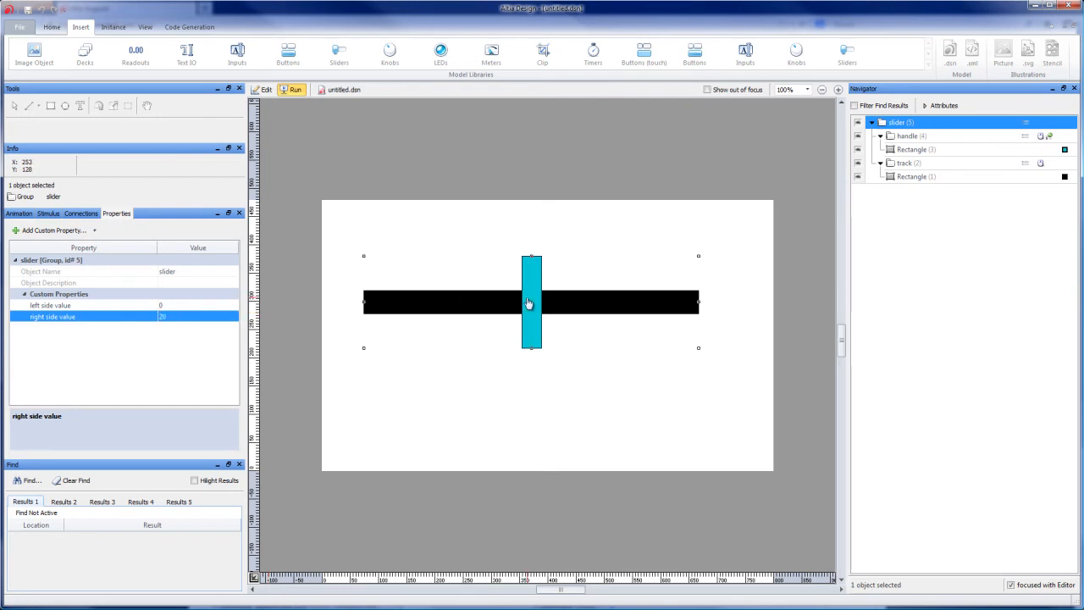
left_click_drag(528, 303, 542, 334)
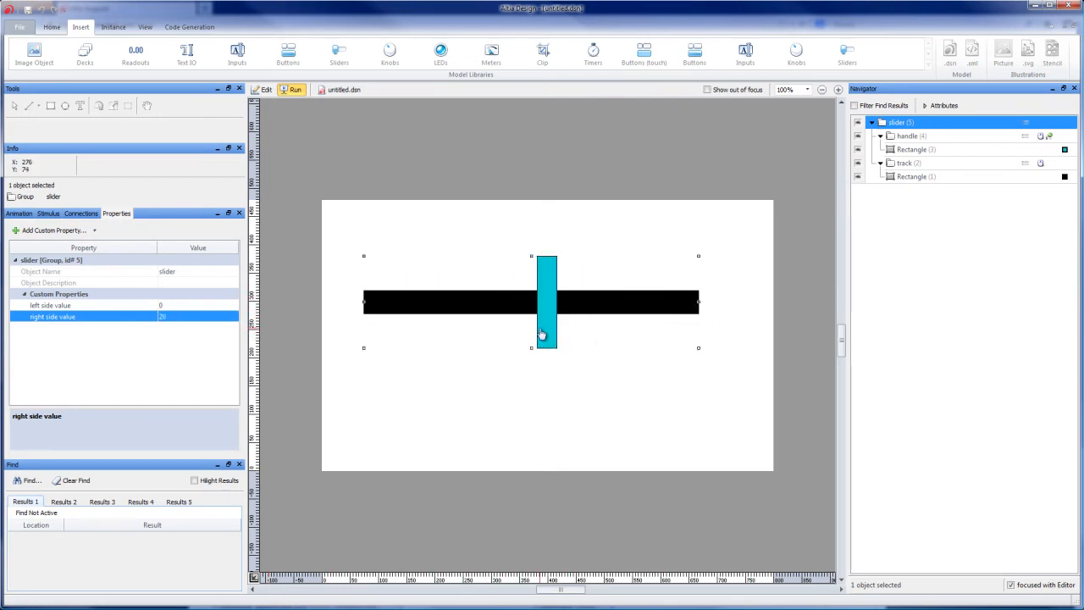
- Set the slider's right side value to 5 and test how the handle moves along the track
left_click(166, 316)
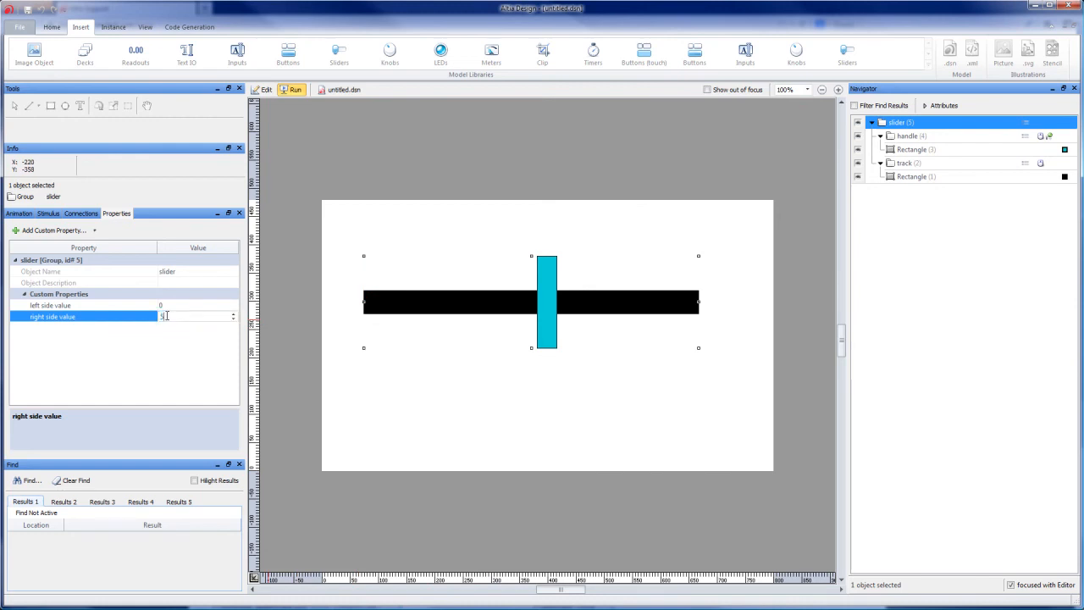
key("Return")
left_click_drag(552, 310, 443, 301)
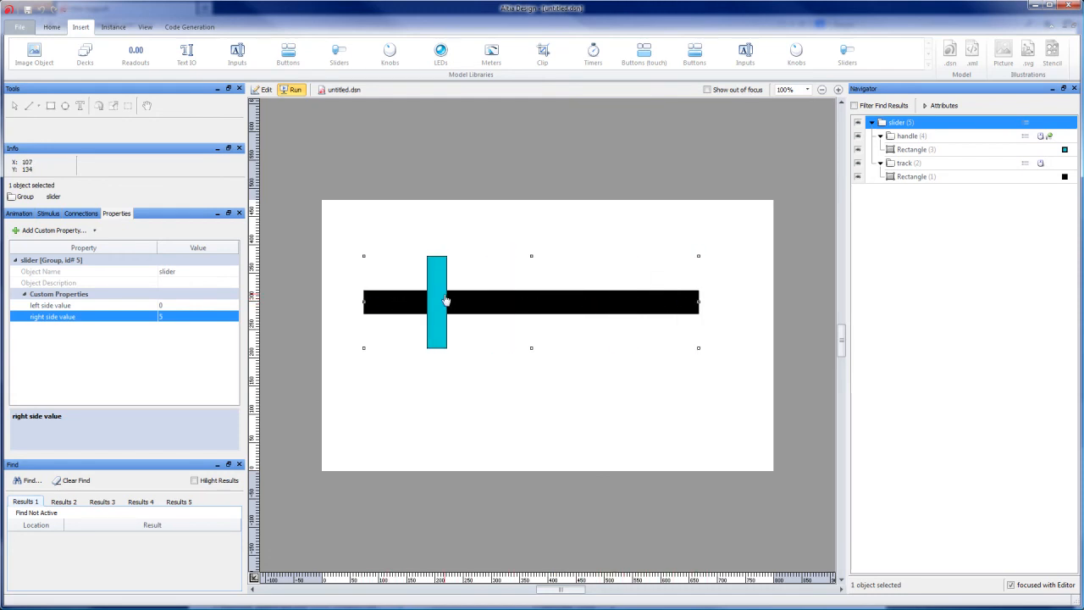
- Set the slider's right side value to 5000 and test the handle's movement back to the track's left end
left_click(173, 316)
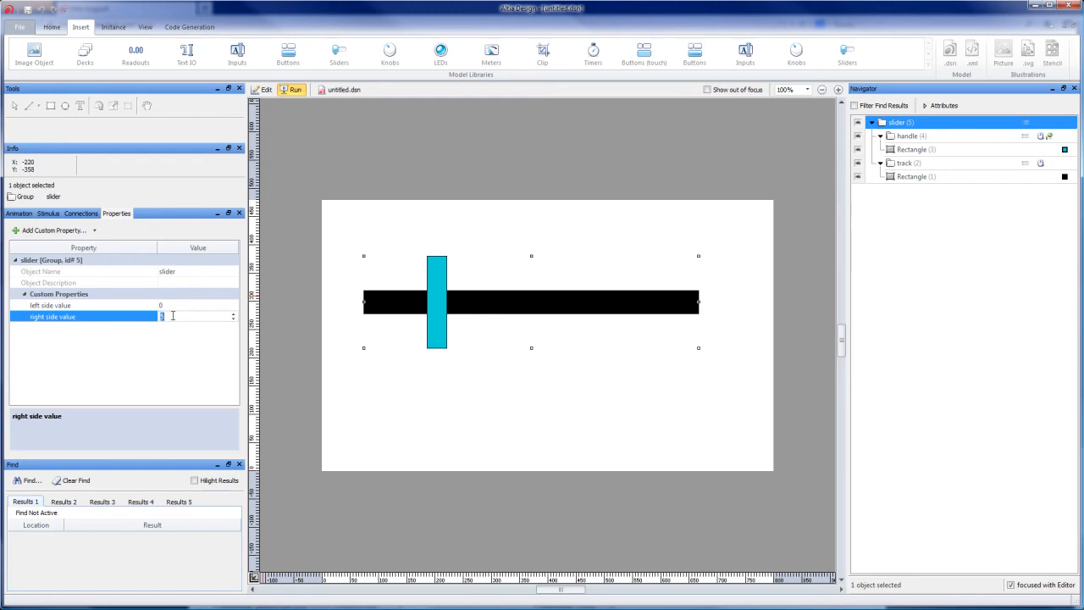
key("Return")
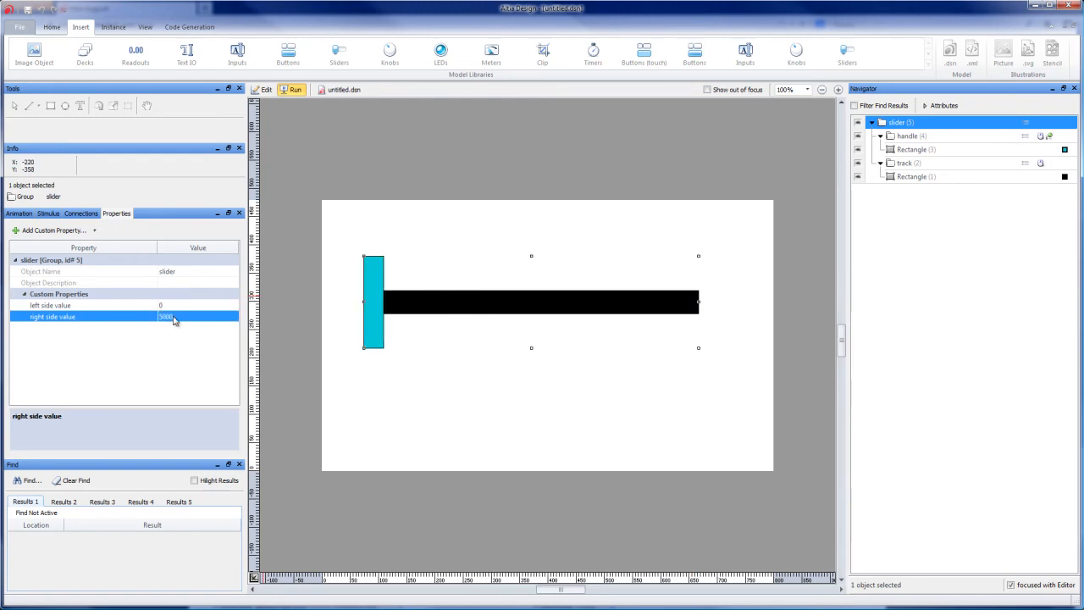
left_click_drag(373, 310, 339, 305)
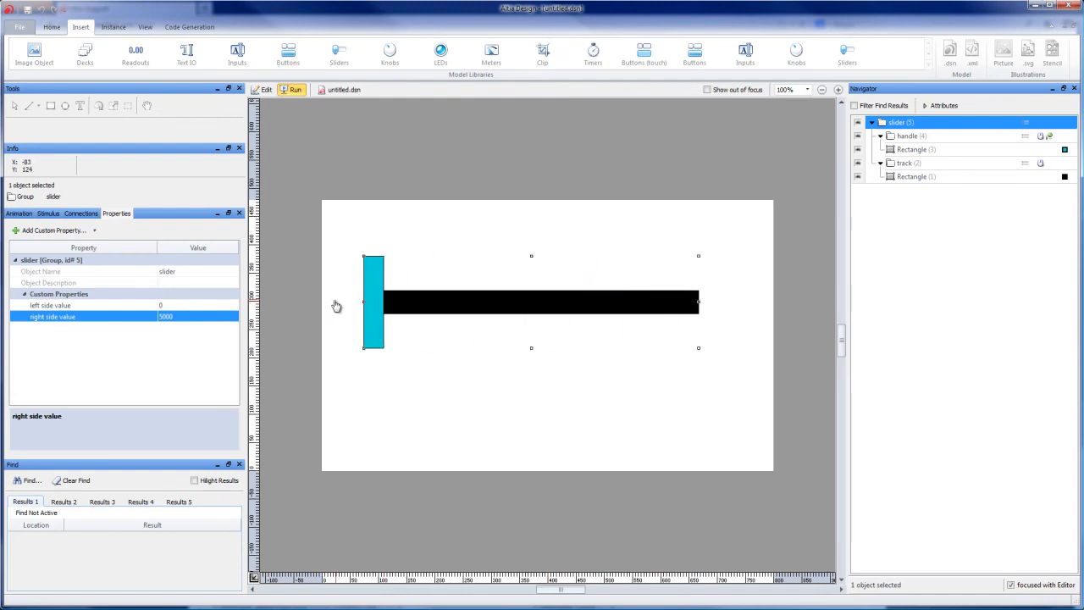
- Check the slide animation's state while moving the handle slightly, and return to the slider's custom properties
left_click(21, 213)
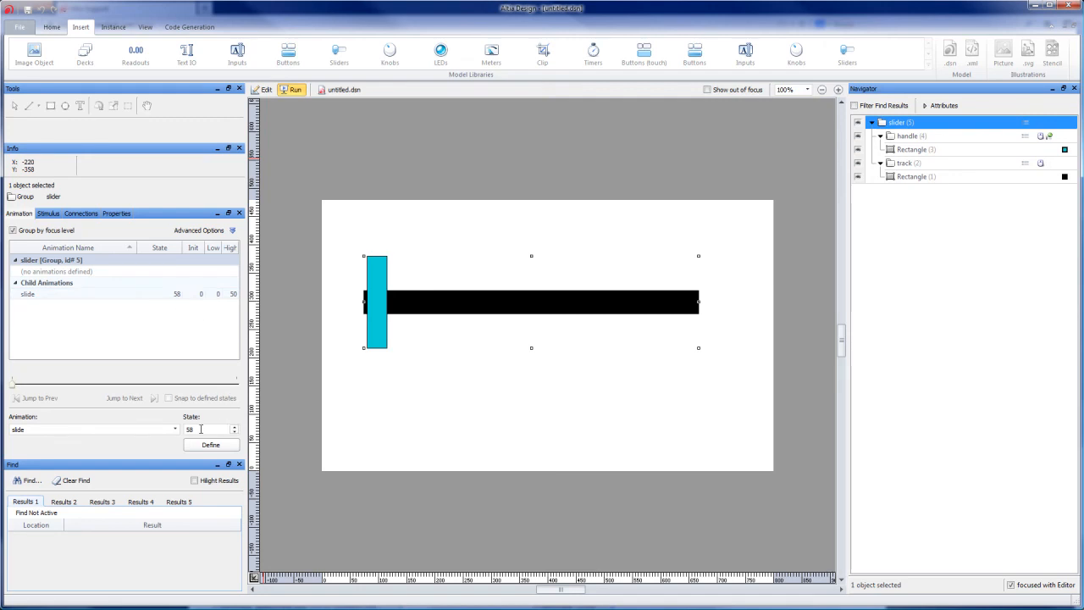
mouse_move(375, 307)
left_mouse_down()
mouse_move(665, 311)
mouse_move(376, 308)
left_mouse_up()
left_click(120, 215)
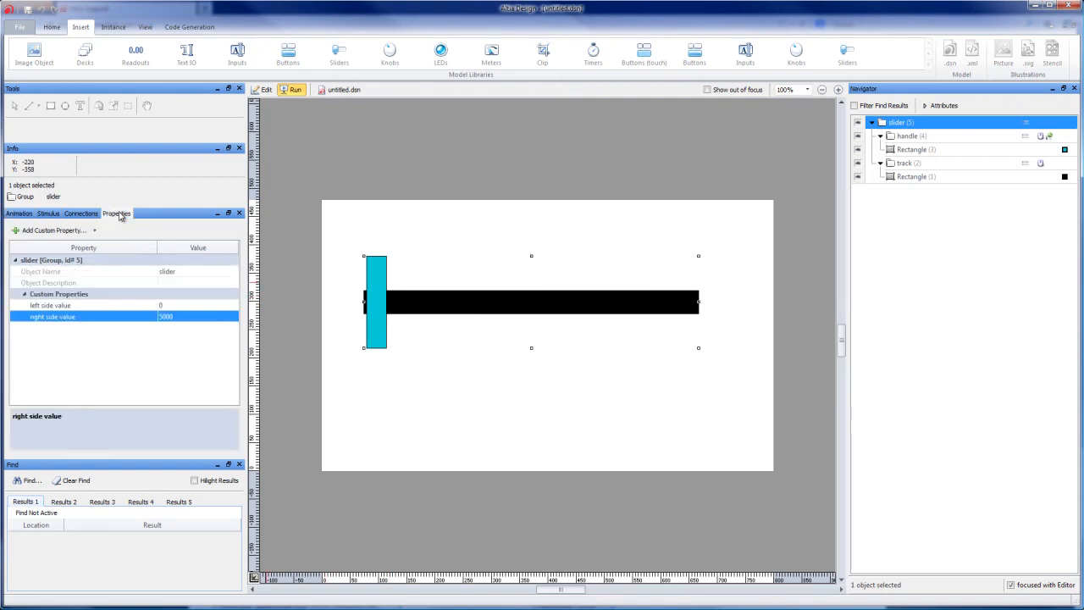
- Review the link definitions of the left side value property and close them without changes
left_click(79, 316)
left_click(79, 307)
right_click(77, 306)
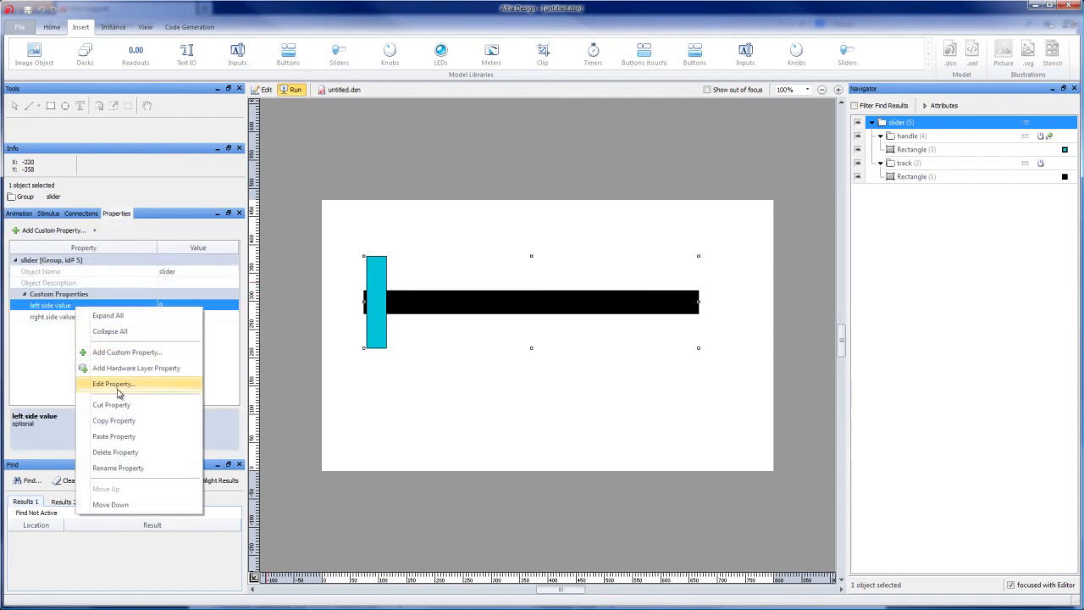
left_click(121, 386)
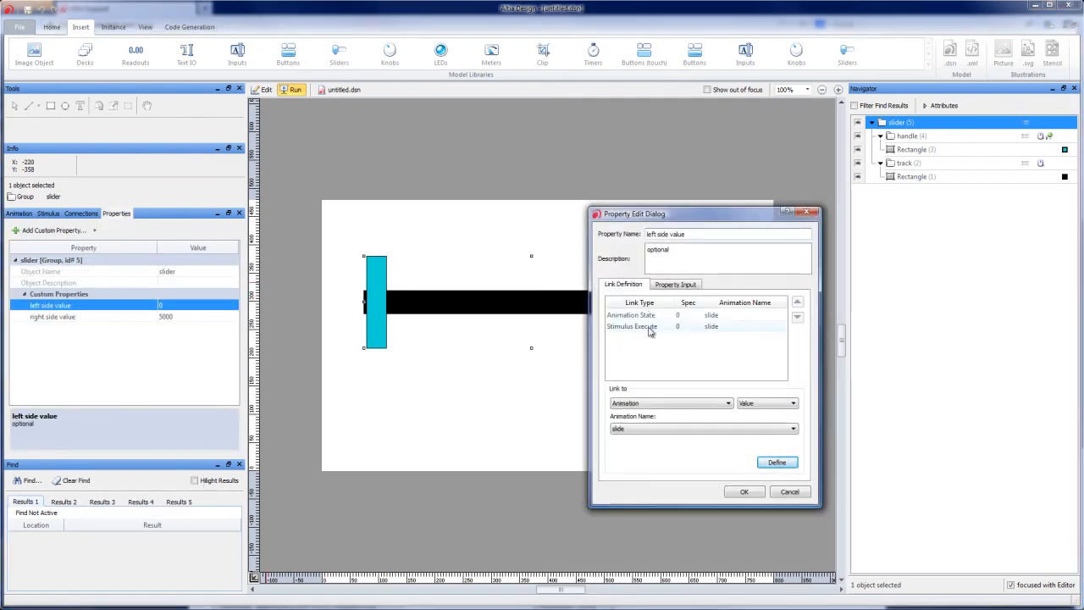
left_click(788, 492)
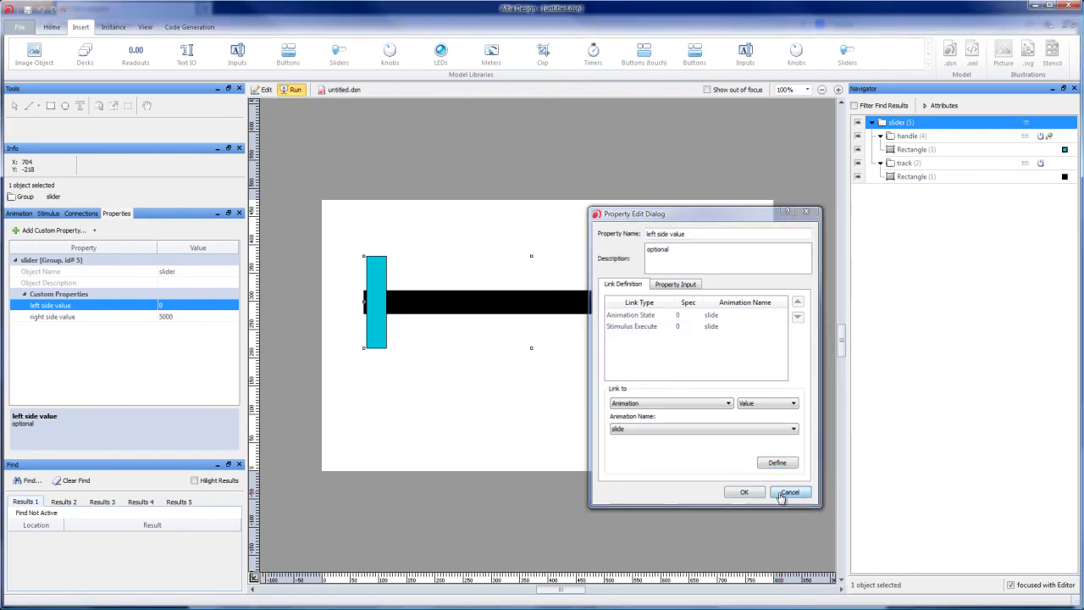
- Review the right side value property's link definitions without changes, and test the handle again, ending at the track's left end
left_click(114, 318)
right_click(114, 318)
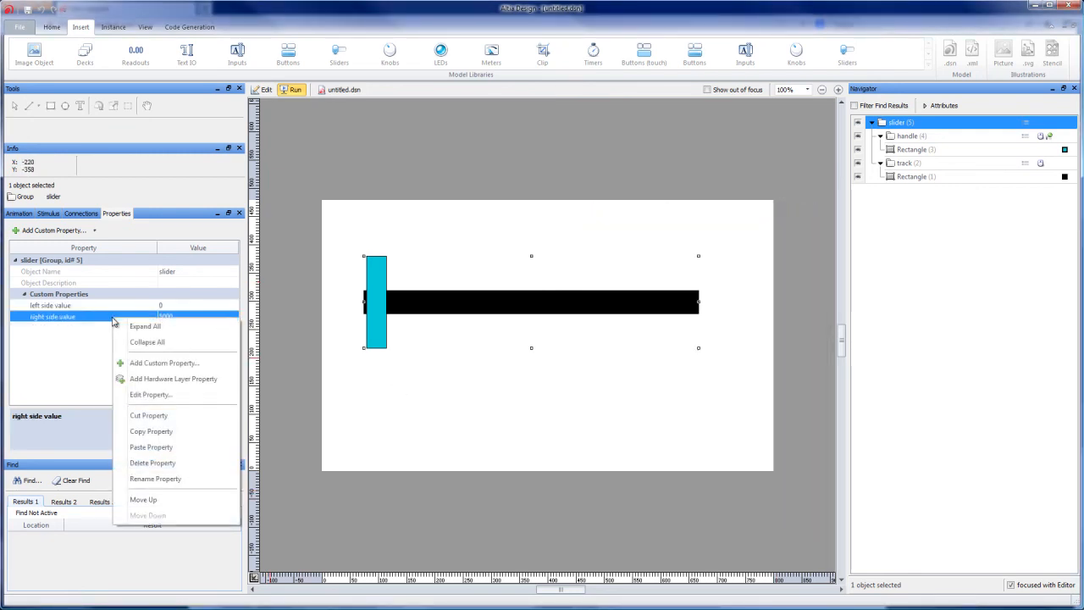
left_click(149, 394)
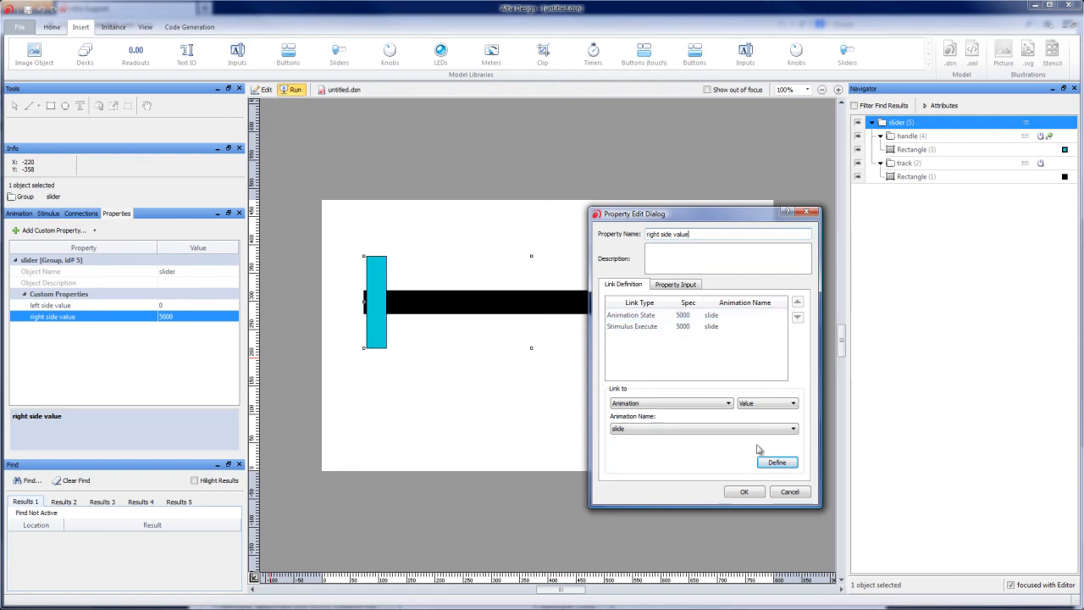
left_click(784, 497)
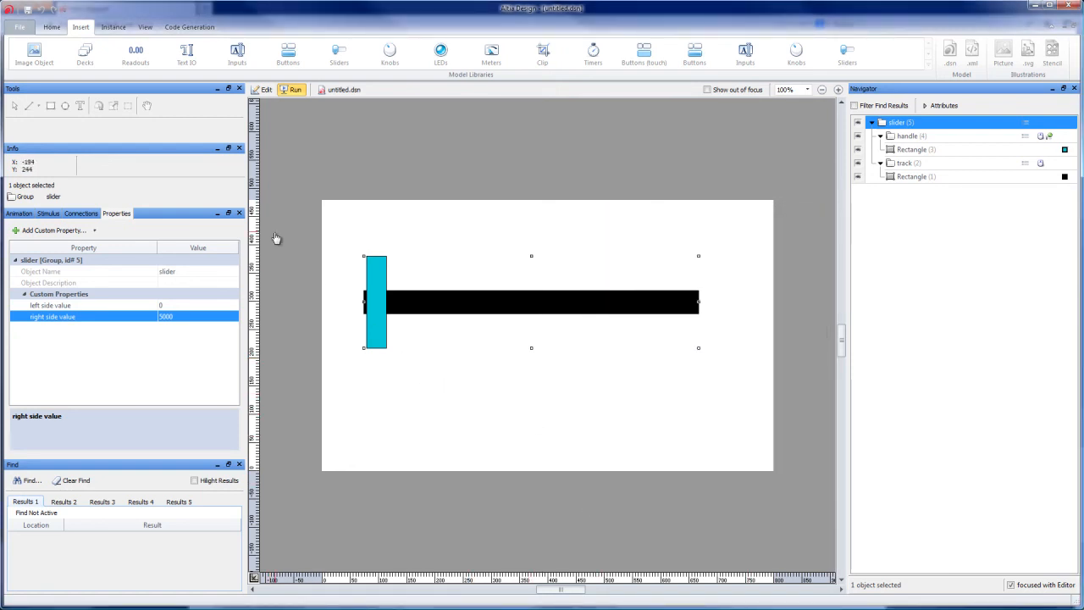
mouse_move(378, 300)
left_mouse_down()
mouse_move(692, 305)
mouse_move(339, 305)
mouse_move(711, 305)
mouse_move(378, 303)
mouse_move(625, 307)
mouse_move(361, 290)
mouse_move(688, 302)
mouse_move(366, 296)
mouse_move(678, 302)
mouse_move(382, 302)
mouse_move(721, 304)
mouse_move(454, 303)
mouse_move(380, 309)
mouse_move(693, 314)
mouse_move(513, 299)
mouse_move(380, 310)
mouse_move(706, 311)
mouse_move(375, 319)
left_mouse_up()
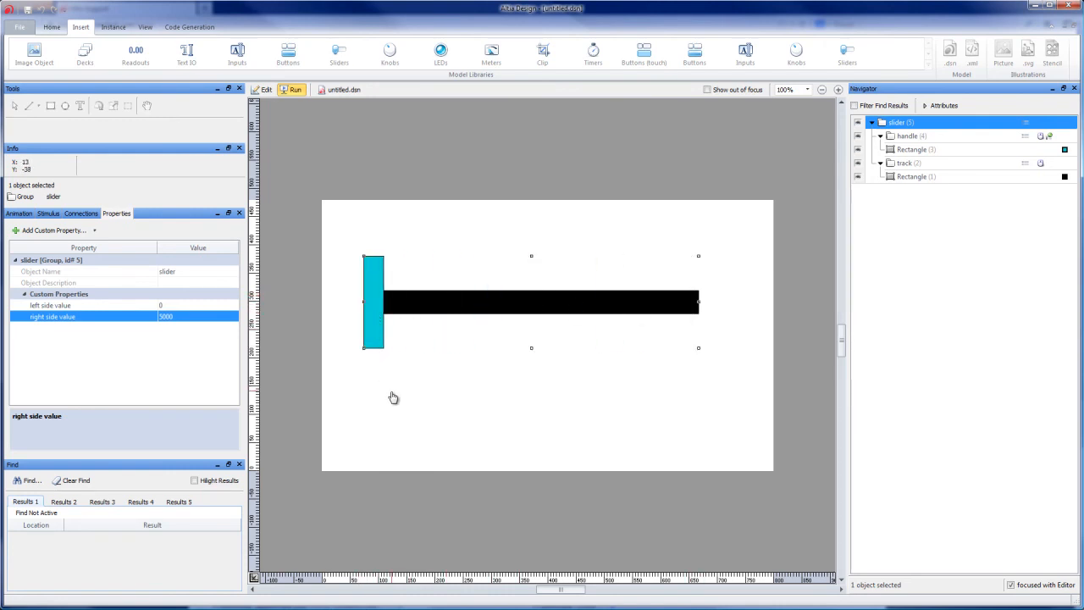